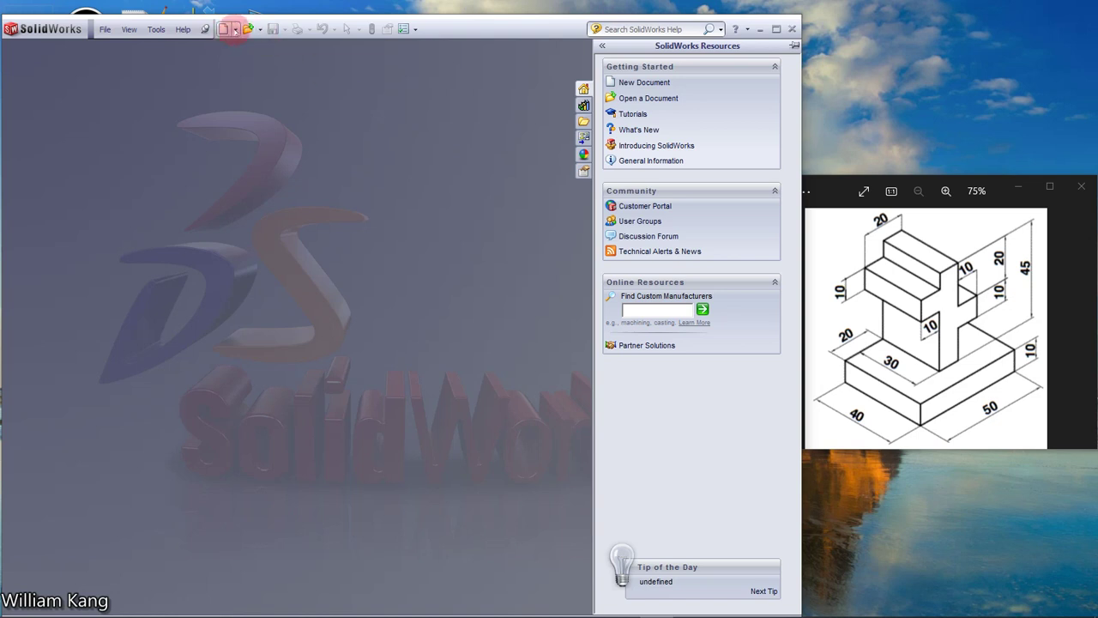
# Create a new blank Part document, Part1.
pyautogui.click(234, 30)
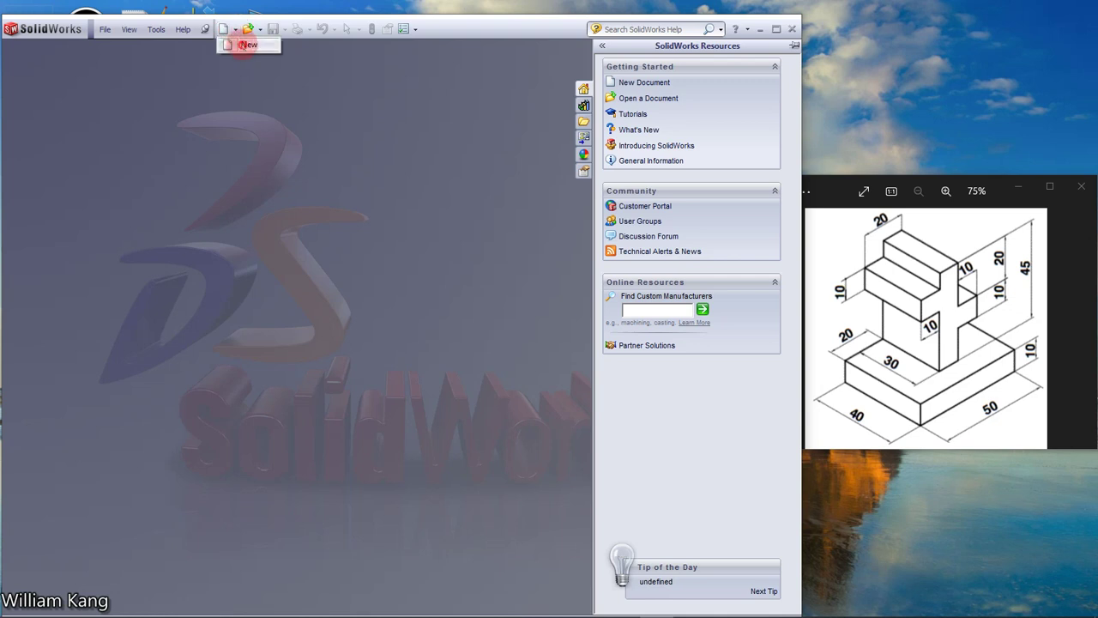
pyautogui.click(243, 43)
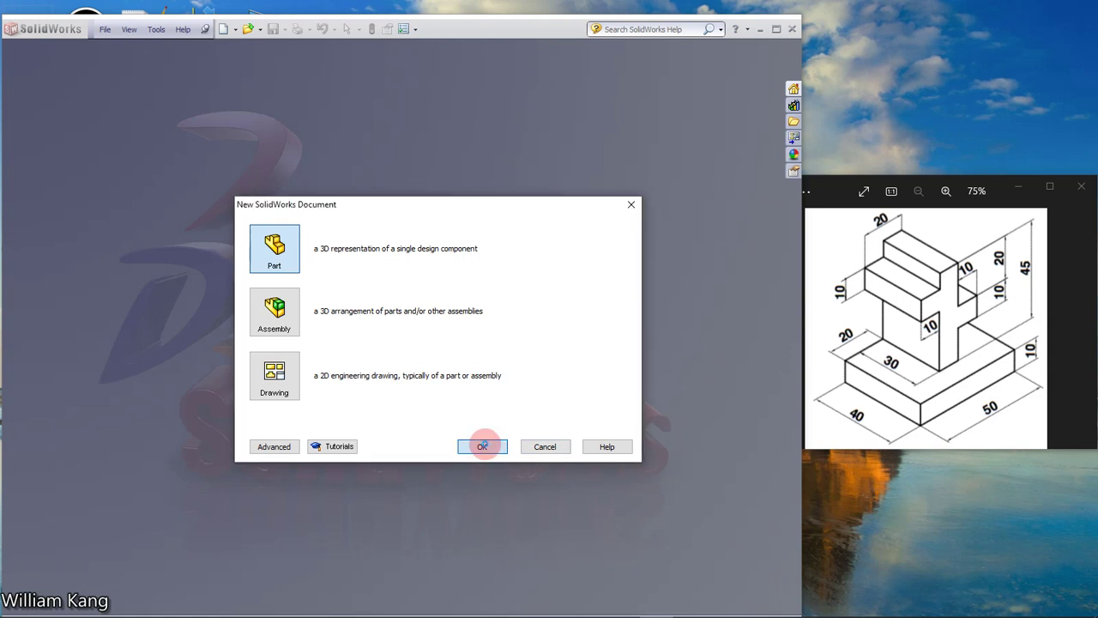
pyautogui.click(483, 446)
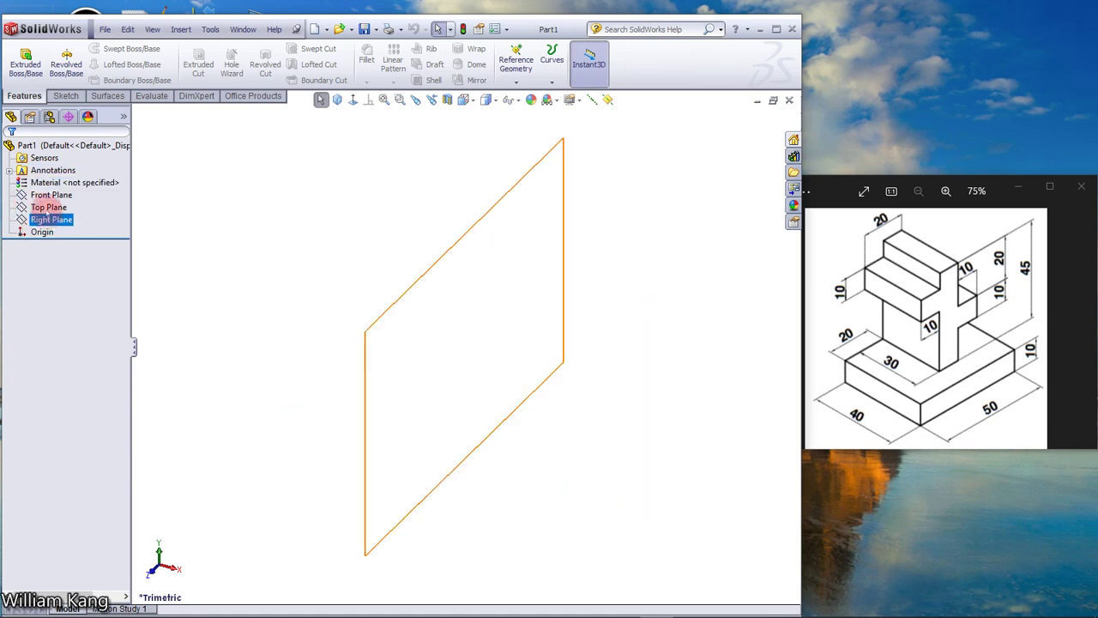
# Start a sketch on the Top Plane, shown in isometric view.
pyautogui.click(46, 208)
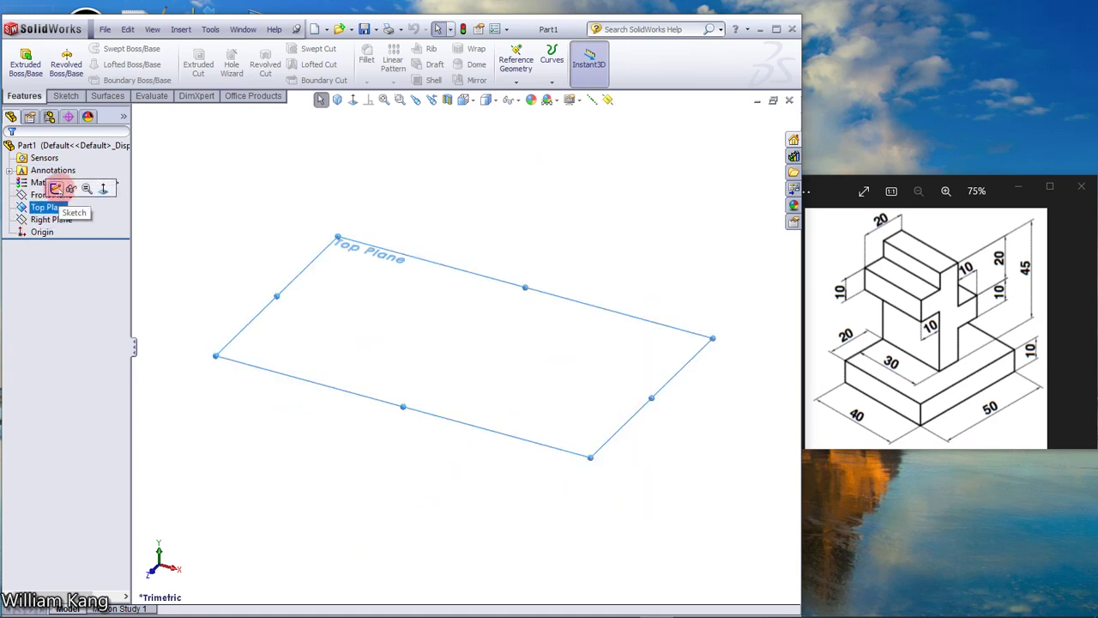
pyautogui.click(55, 188)
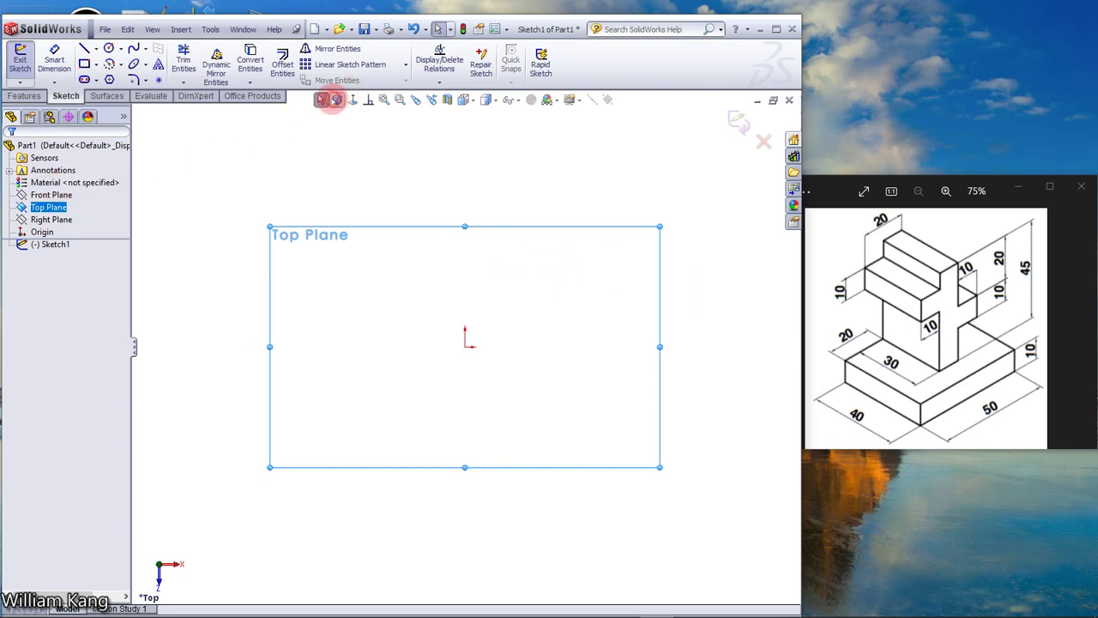
pyautogui.click(335, 100)
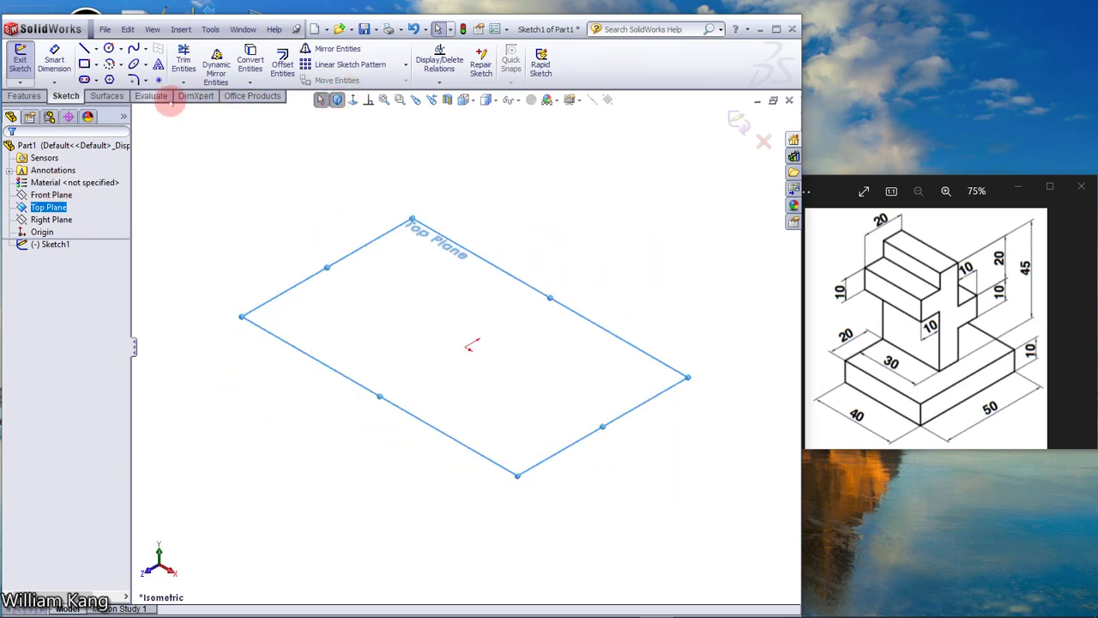
# Draw a corner rectangle starting at the origin.
pyautogui.click(97, 65)
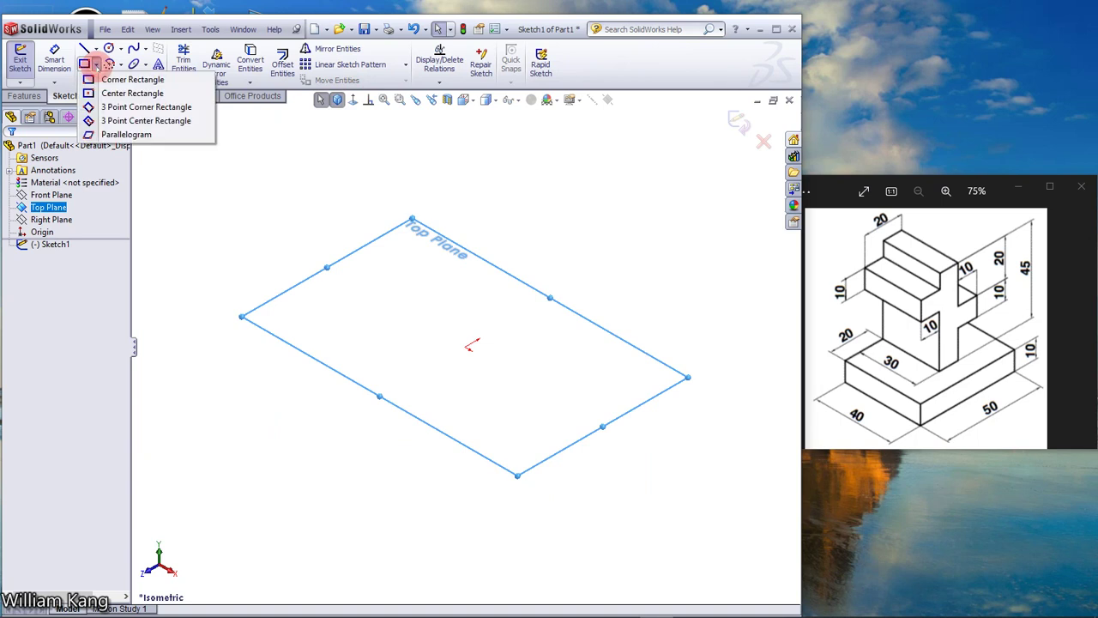
pyautogui.click(104, 79)
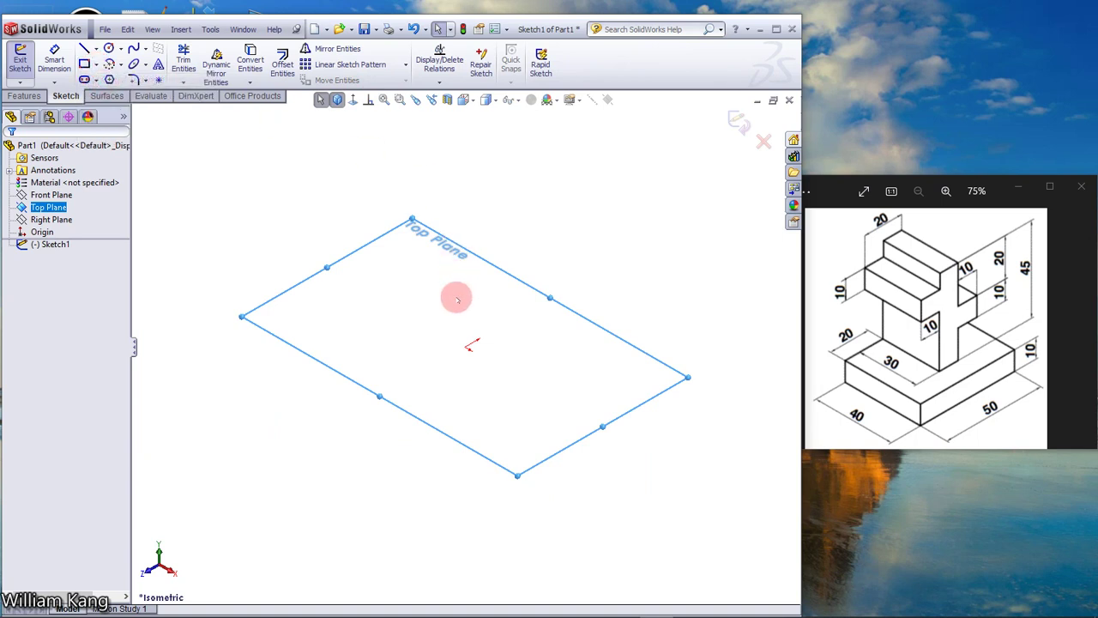
pyautogui.moveTo(465, 346); pyautogui.dragTo(520, 194)
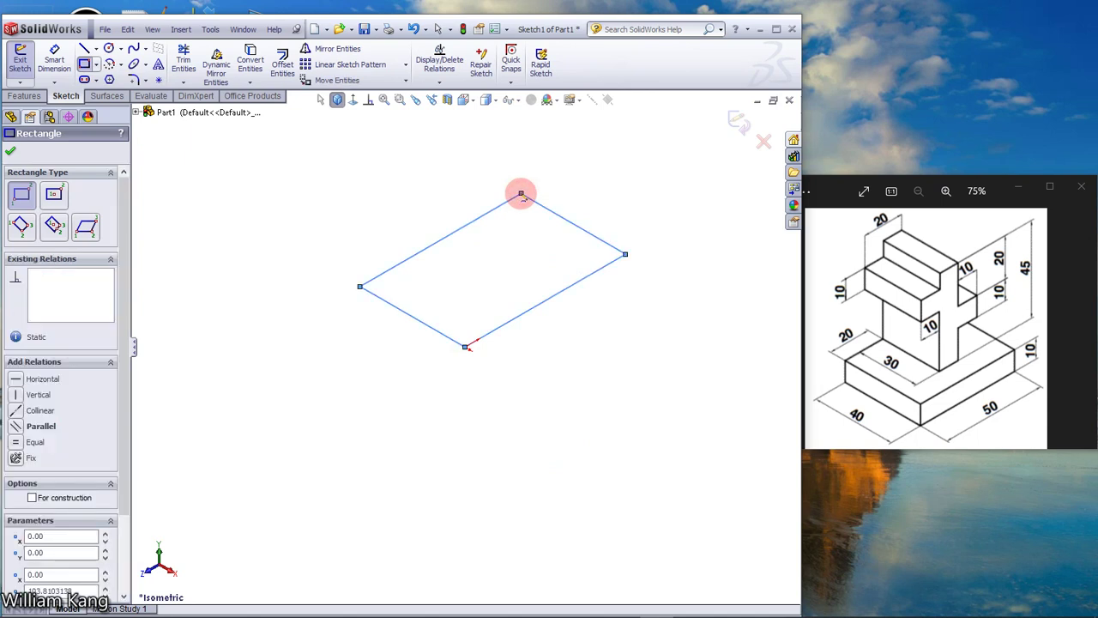
pyautogui.click(53, 56)
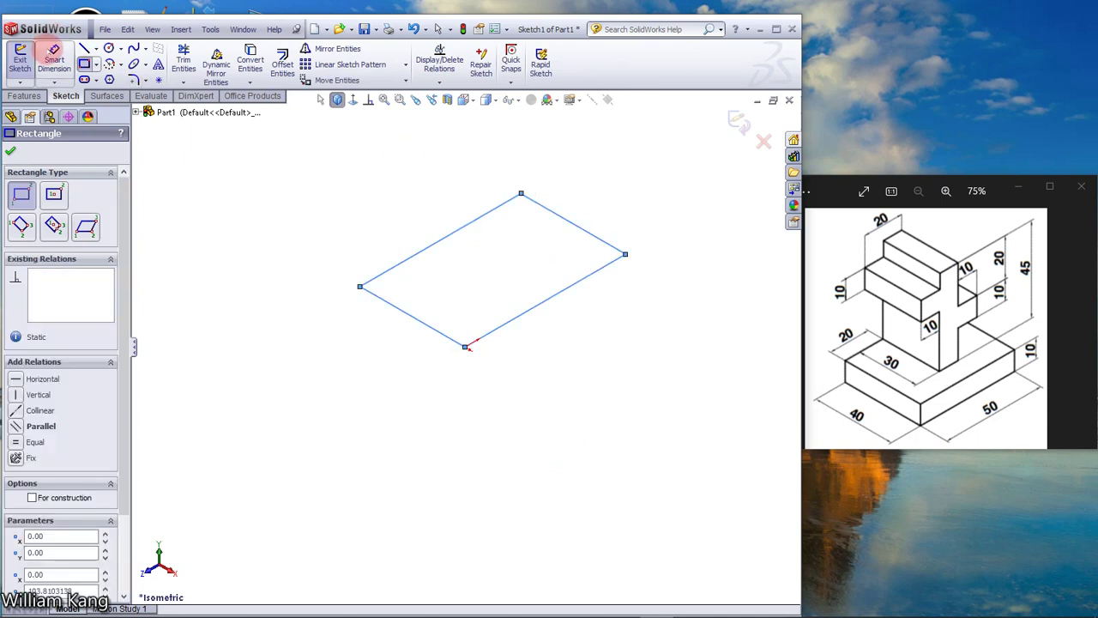
# Dimension the rectangle's short edge to 40 mm and long edge to 50 mm.
pyautogui.click(424, 322)
pyautogui.click(398, 335)
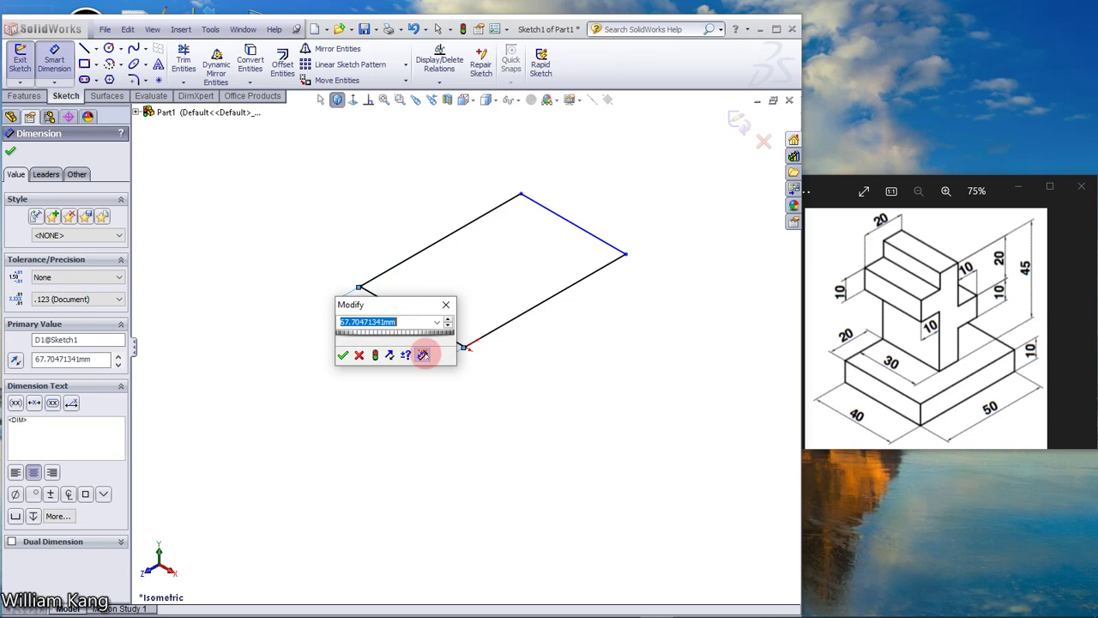
pyautogui.write('40')
pyautogui.press('Return')
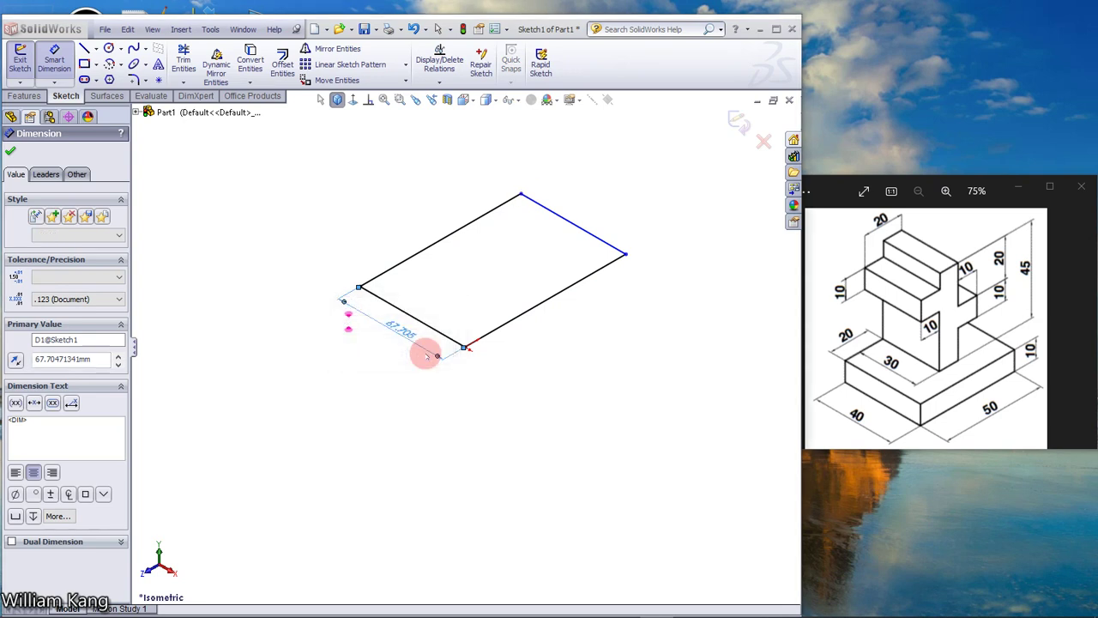
pyautogui.click(541, 304)
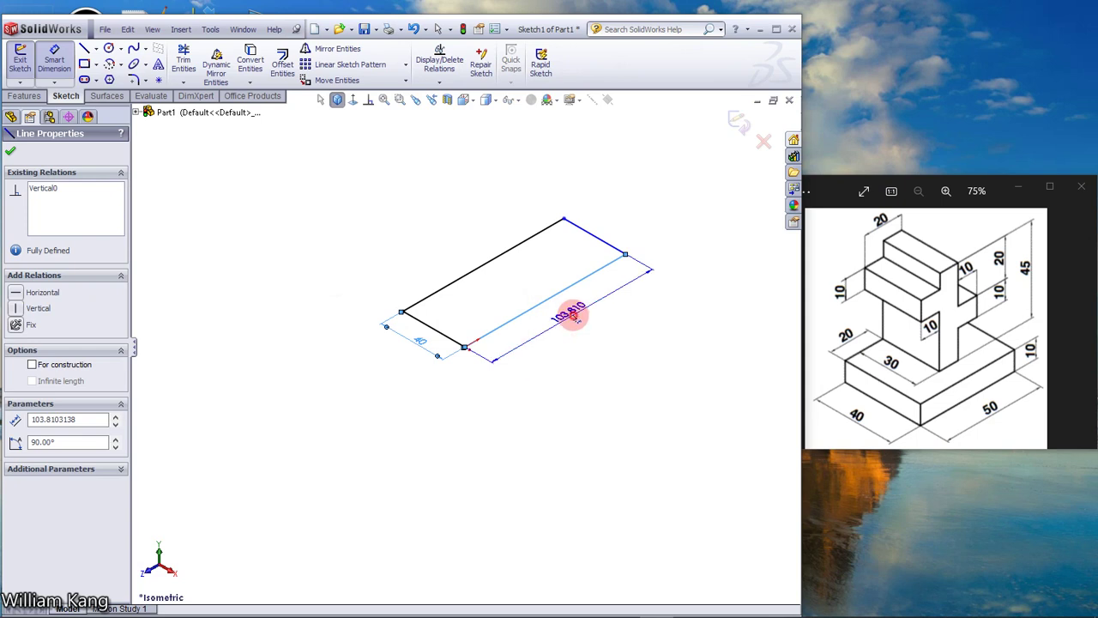
pyautogui.click(572, 316)
pyautogui.write('50')
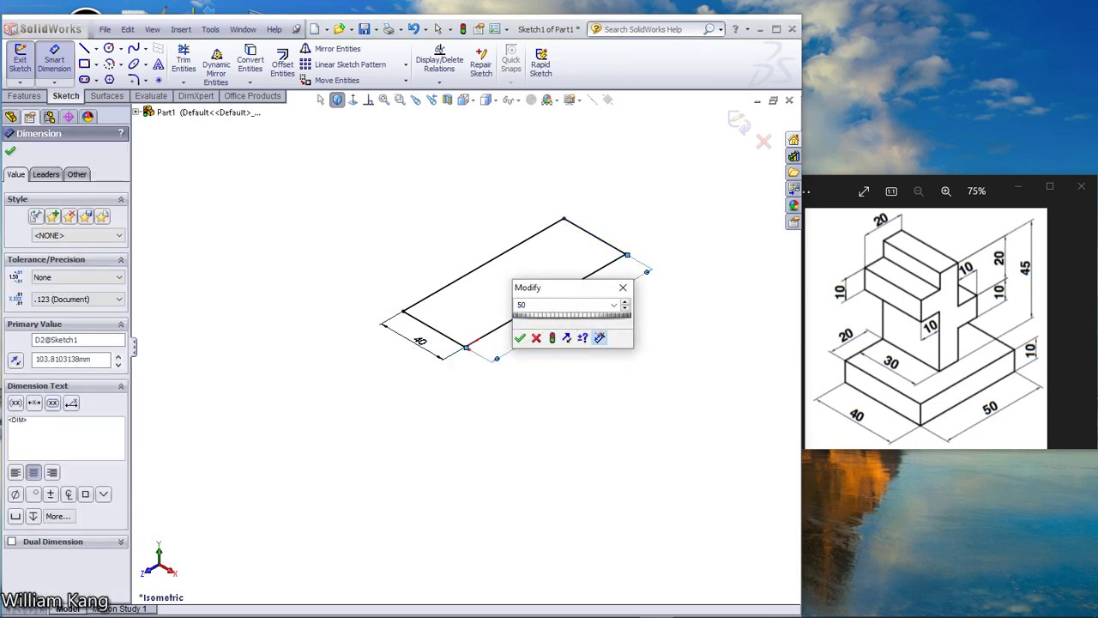
pyautogui.press('Return')
pyautogui.click(573, 315)
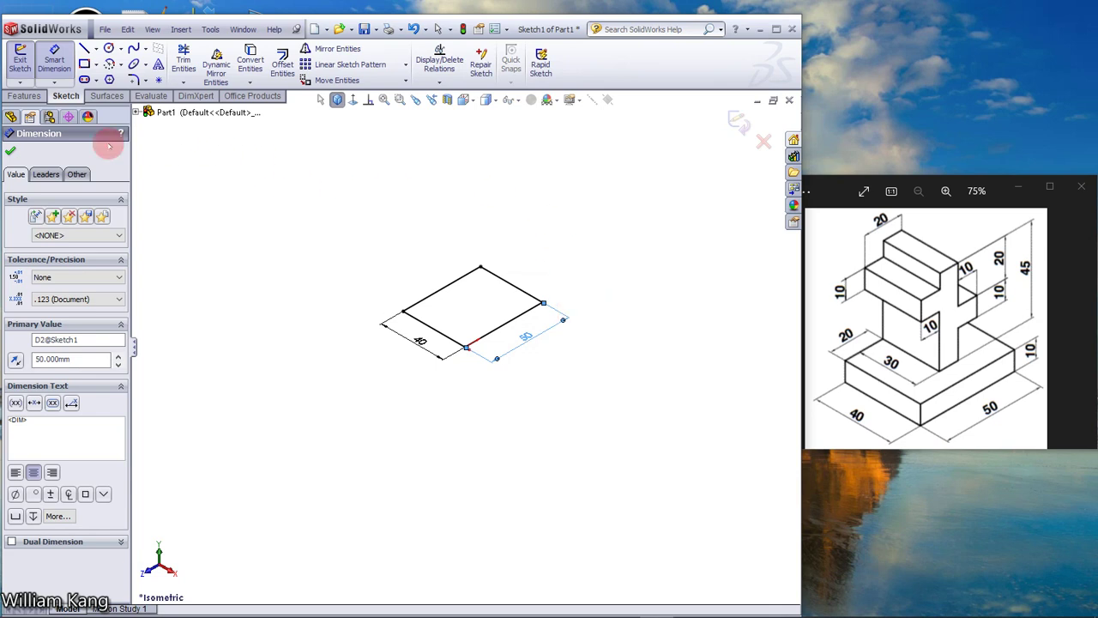
pyautogui.click(24, 95)
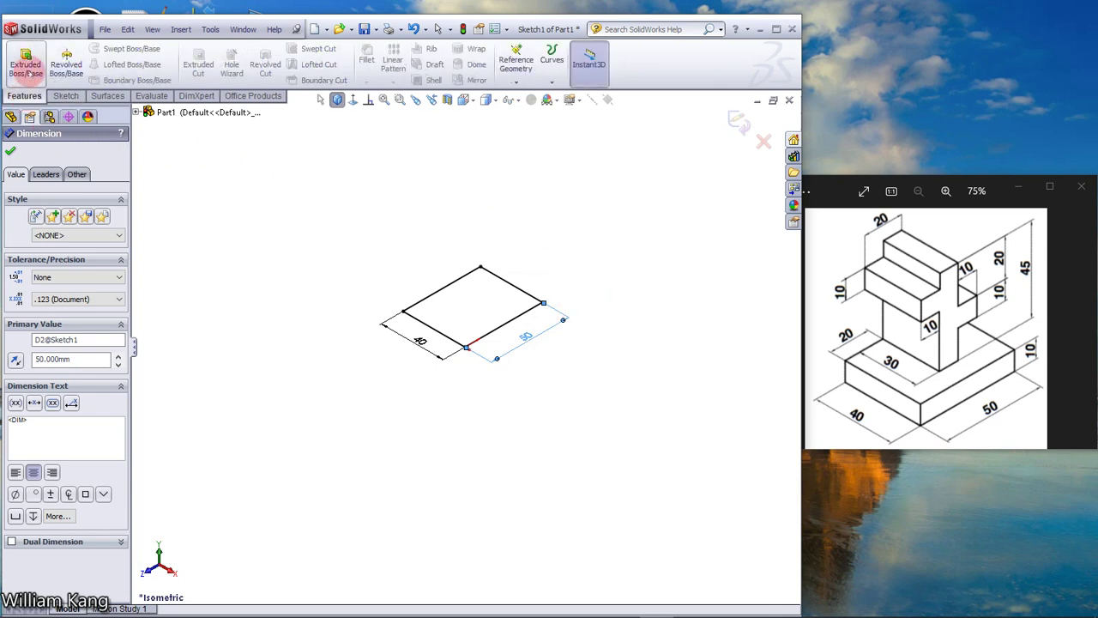
# Extrude the 40 × 50 rectangle blind to 10 mm as Boss-Extrude1.
pyautogui.click(26, 65)
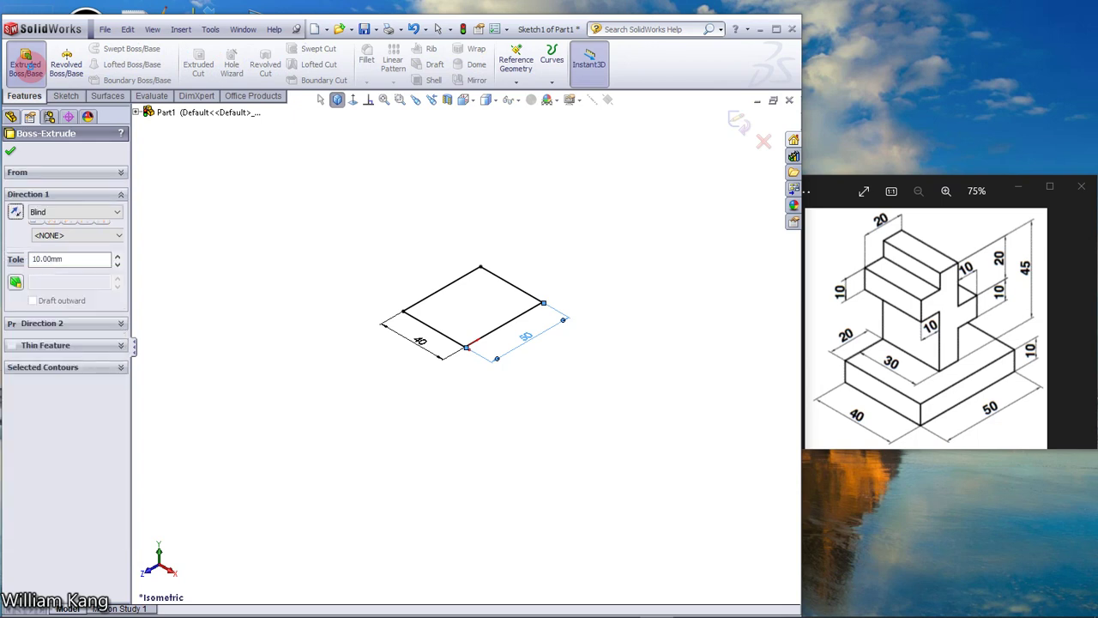
pyautogui.click(300, 194)
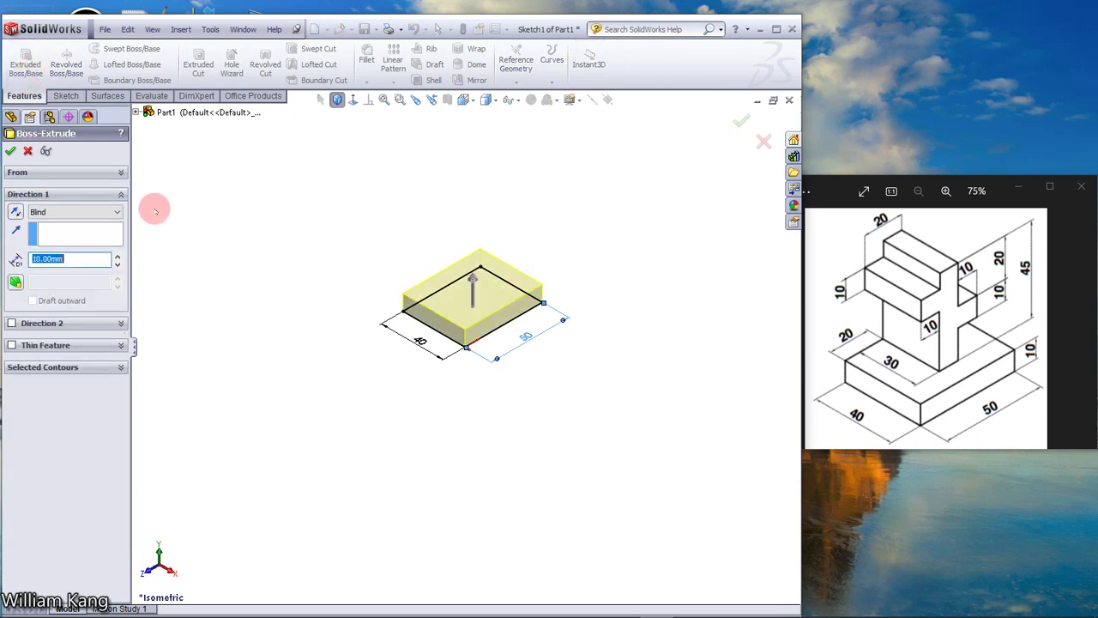
pyautogui.click(87, 258)
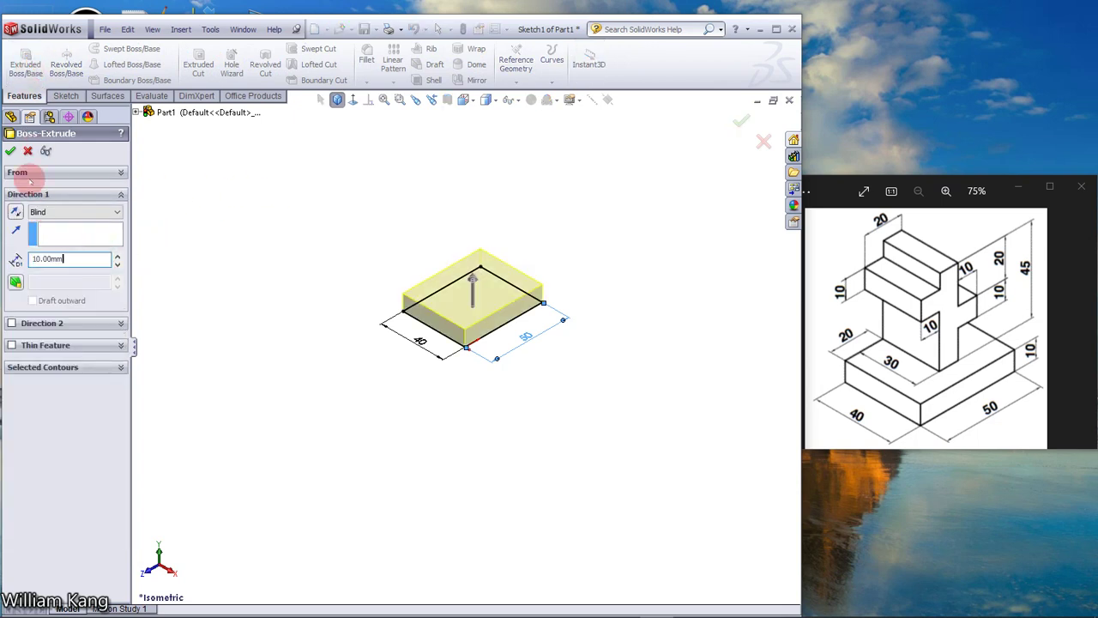
pyautogui.click(10, 150)
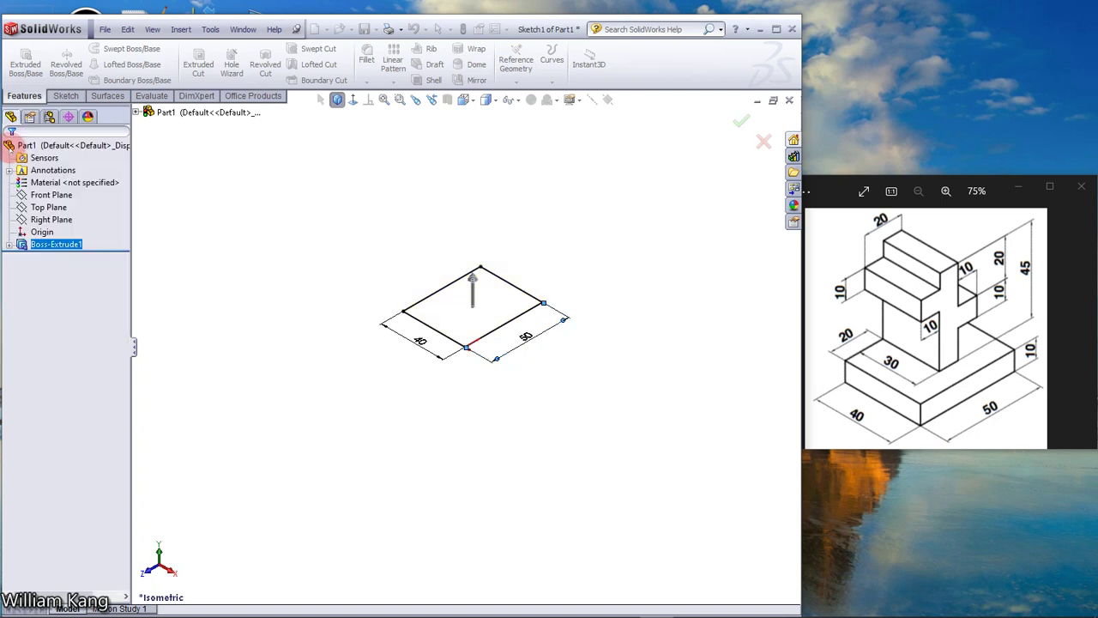
pyautogui.click(269, 225)
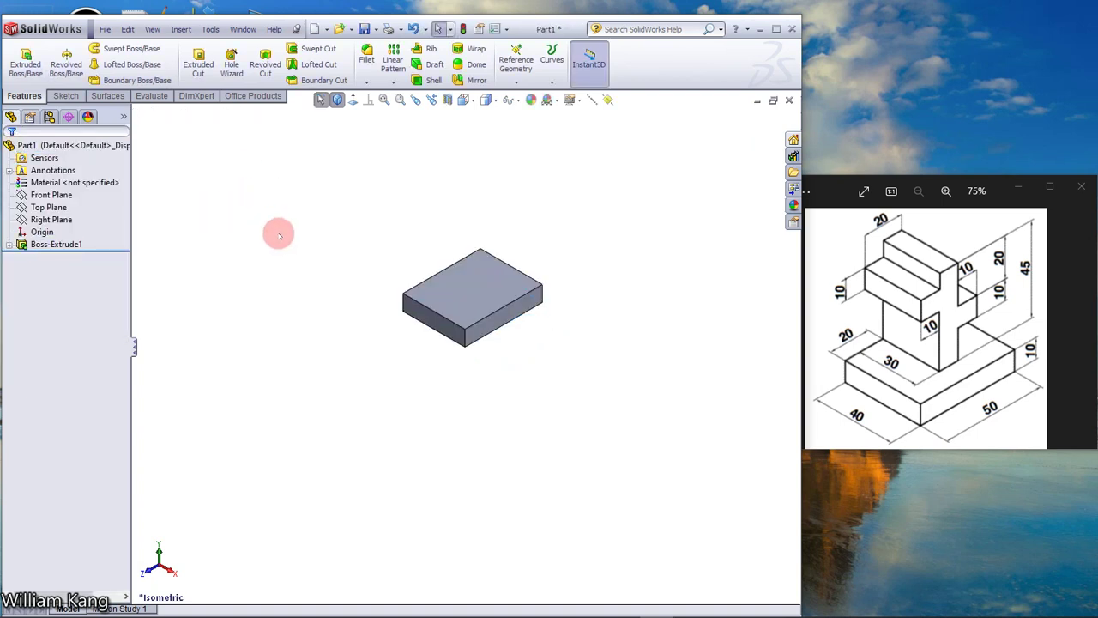
# Fit the base block in view, orbit it, and select its left side face.
pyautogui.scroll(2, 300, 262)
pyautogui.scroll(-5, 323, 286)
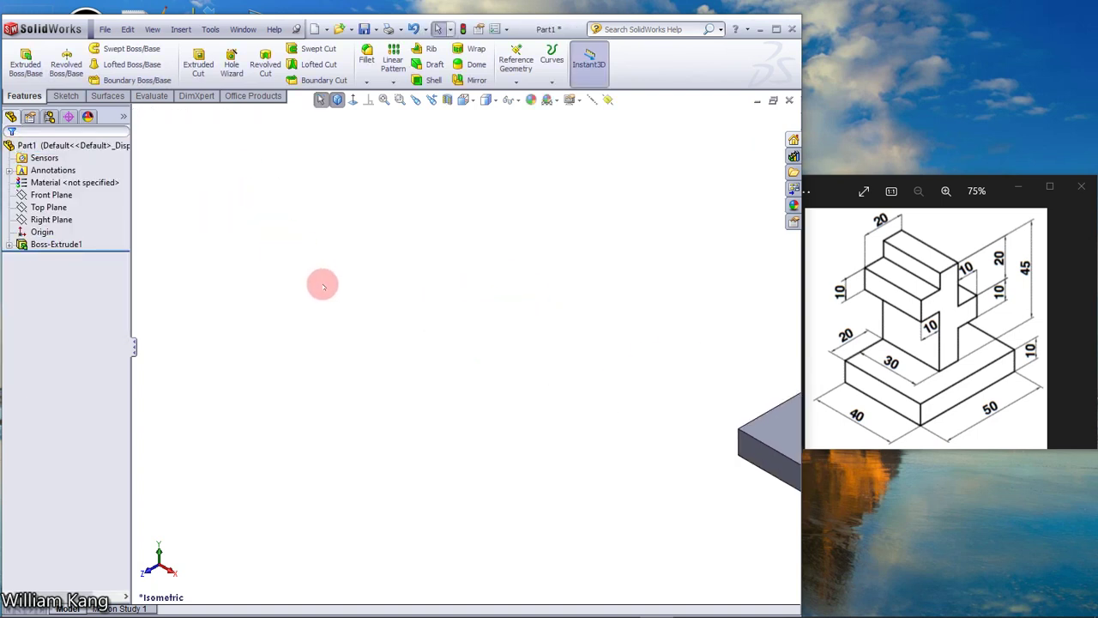
pyautogui.scroll(3, 322, 286)
pyautogui.press('f')
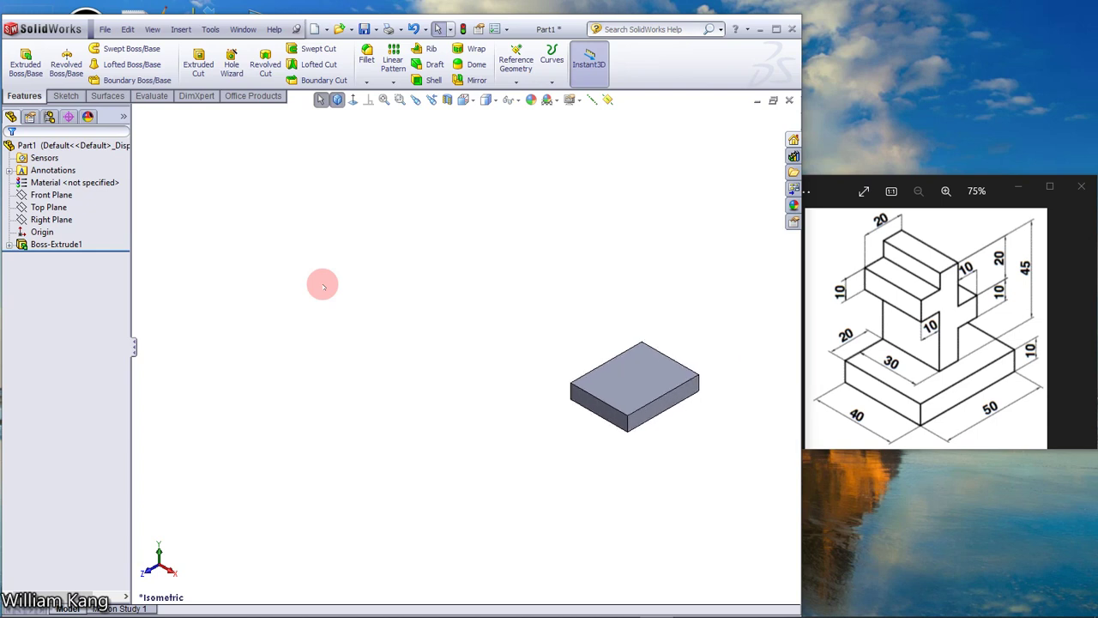
pyautogui.scroll(-2, 398, 316)
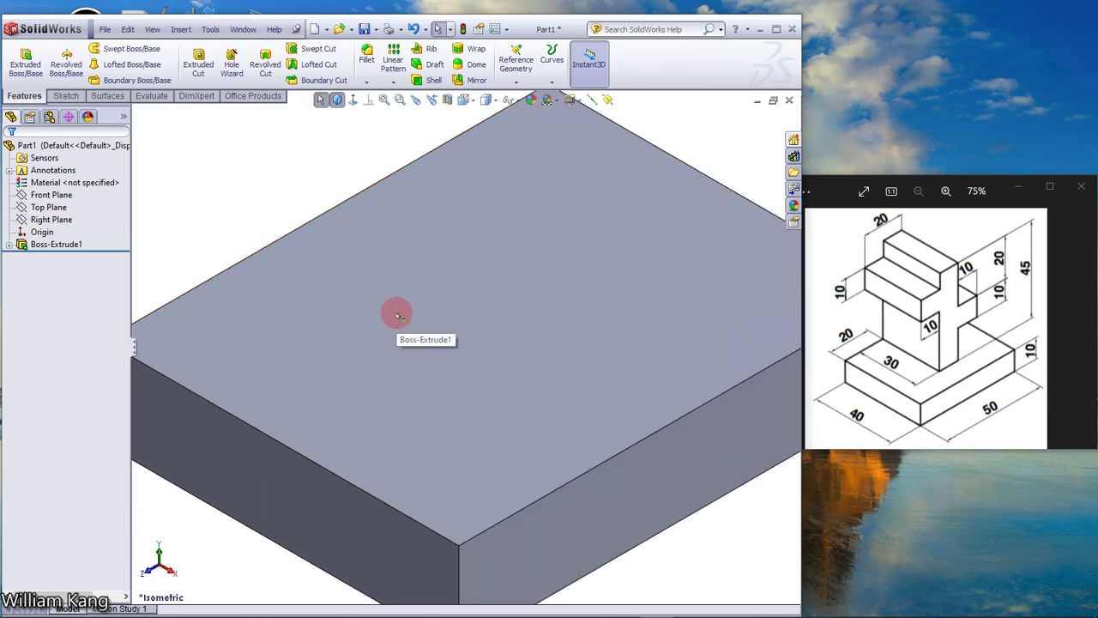
pyautogui.scroll(3, 398, 315)
pyautogui.scroll(1, 398, 316)
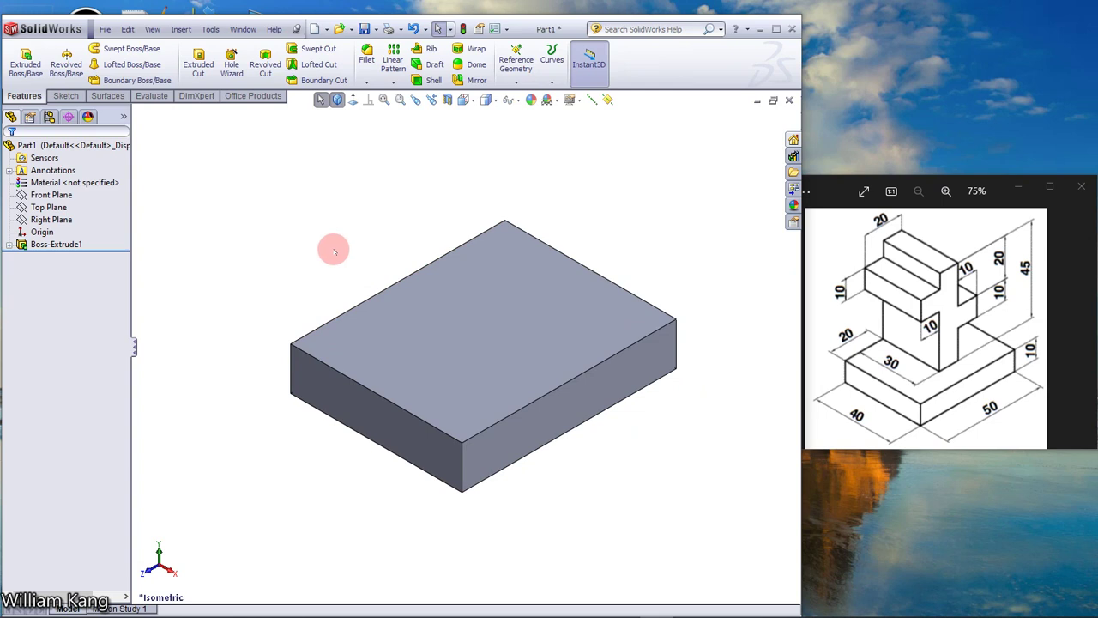
pyautogui.moveTo(335, 250); pyautogui.dragTo(426, 306, button='middle')
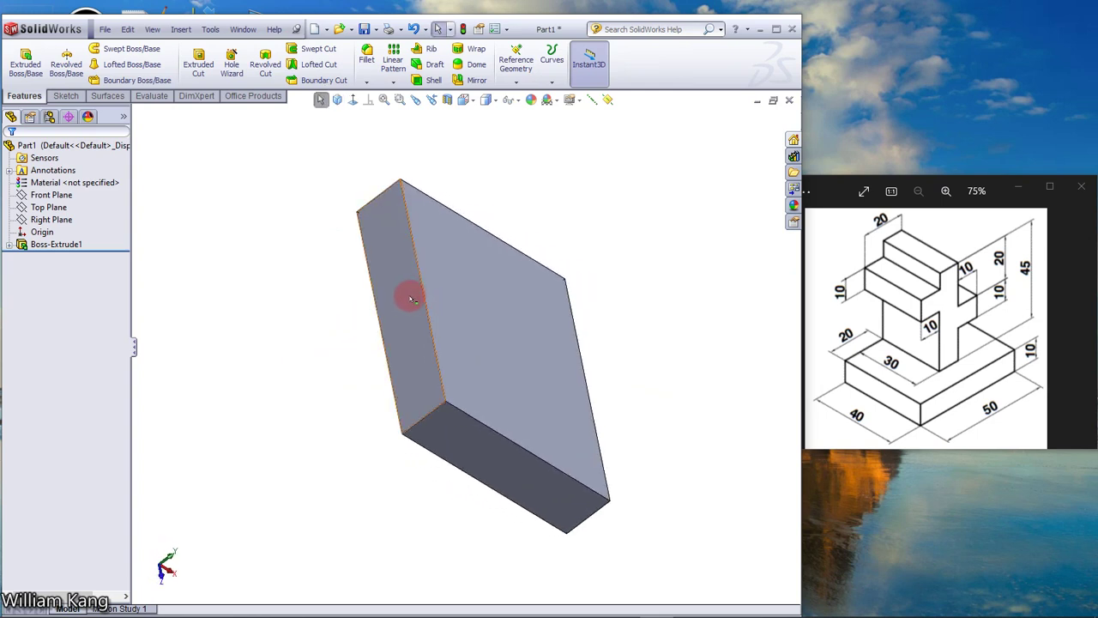
pyautogui.click(405, 300)
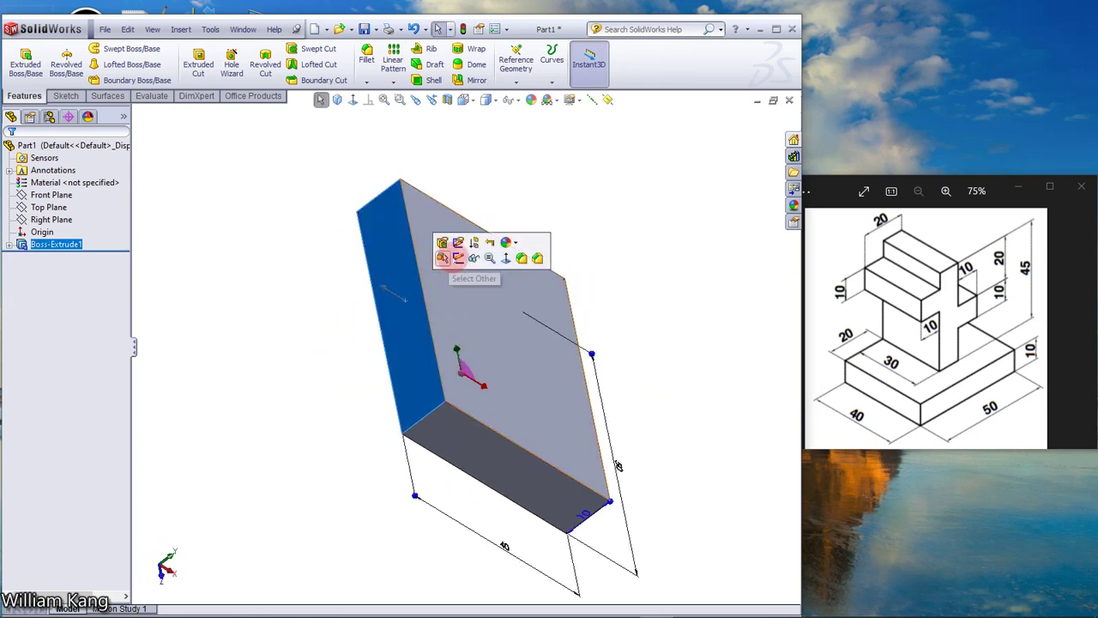
# Open Sketch2 on the selected side face, viewed normal to it.
pyautogui.click(441, 258)
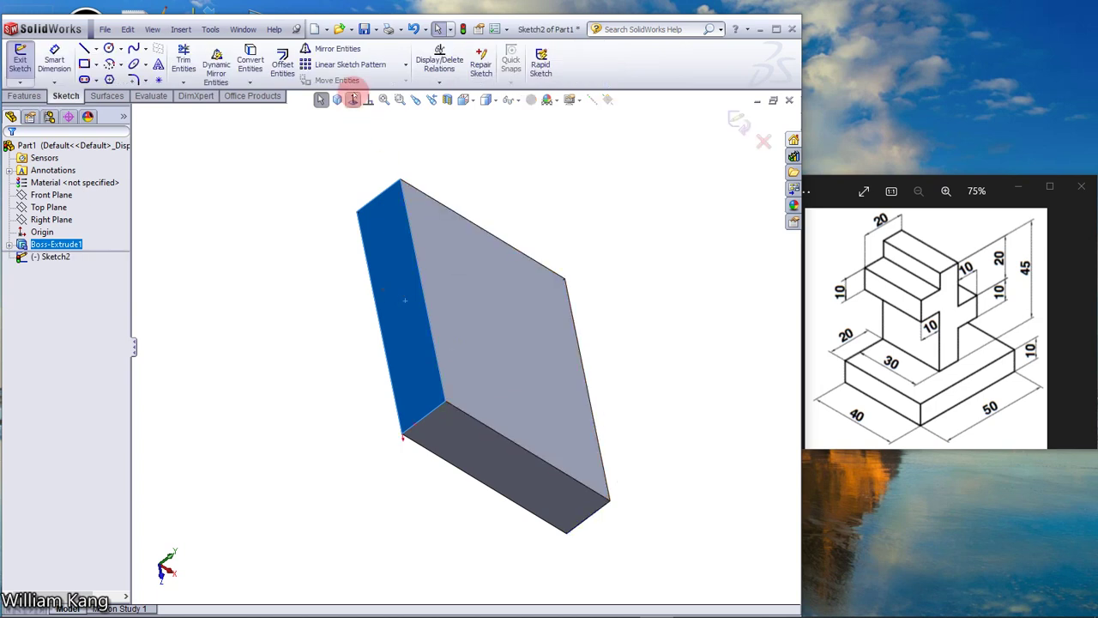
pyautogui.click(353, 100)
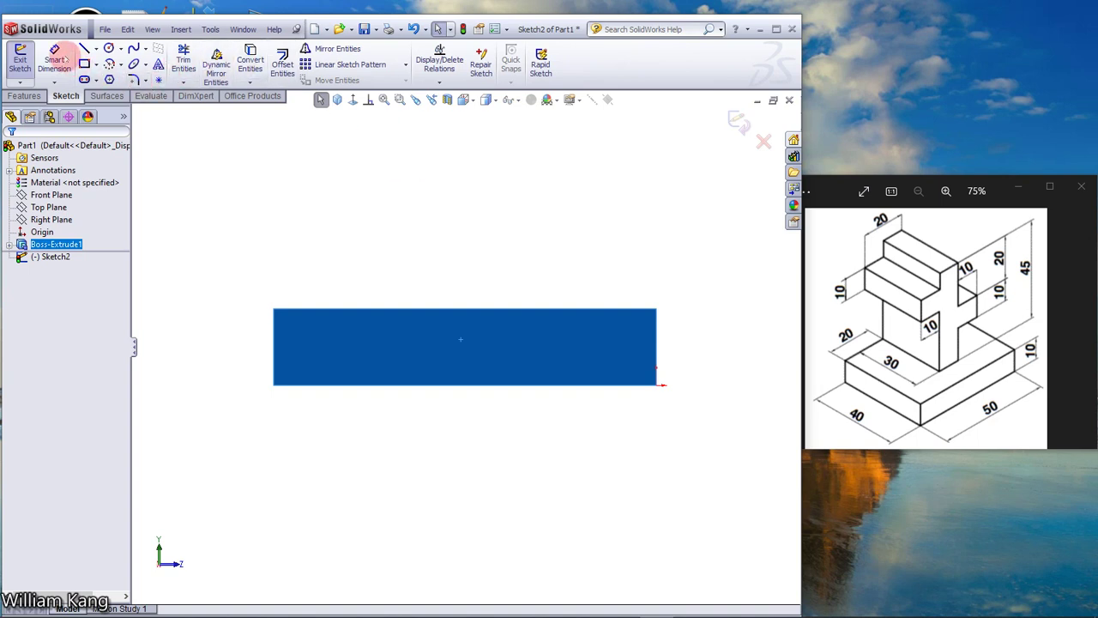
pyautogui.click(84, 49)
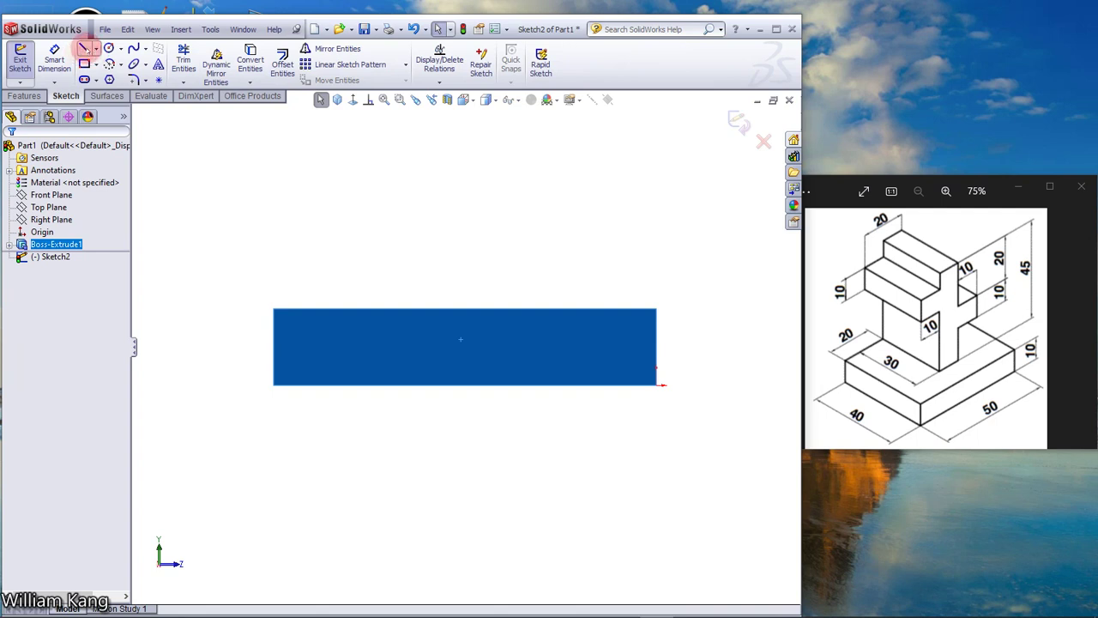
# Draw the stem's right edge up from the block and the right arm's stepped outline.
pyautogui.click(84, 49)
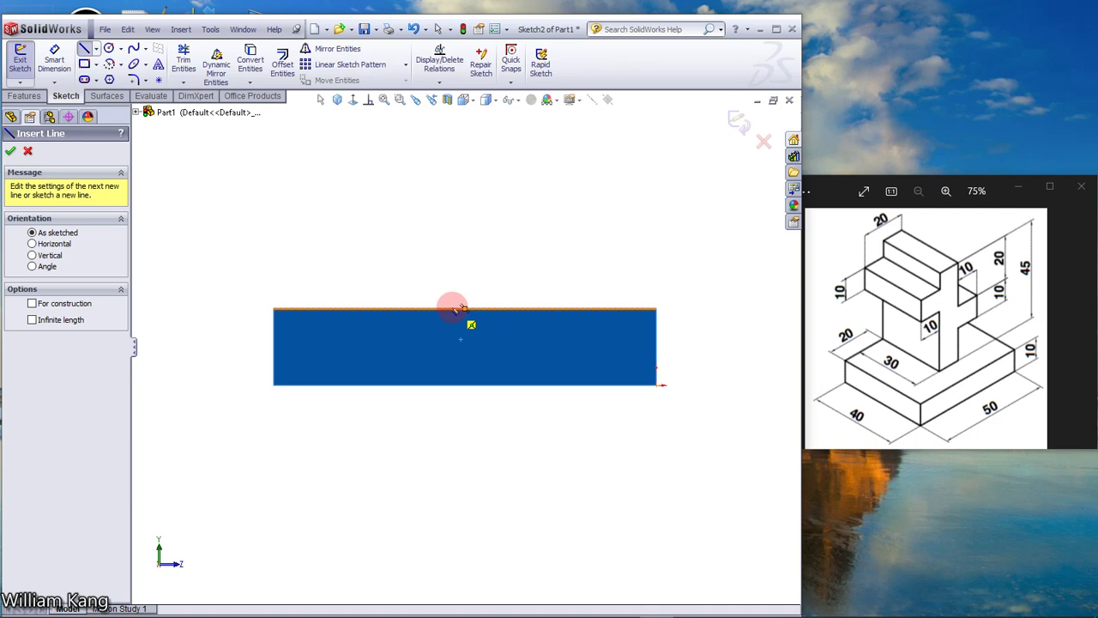
pyautogui.click(454, 308)
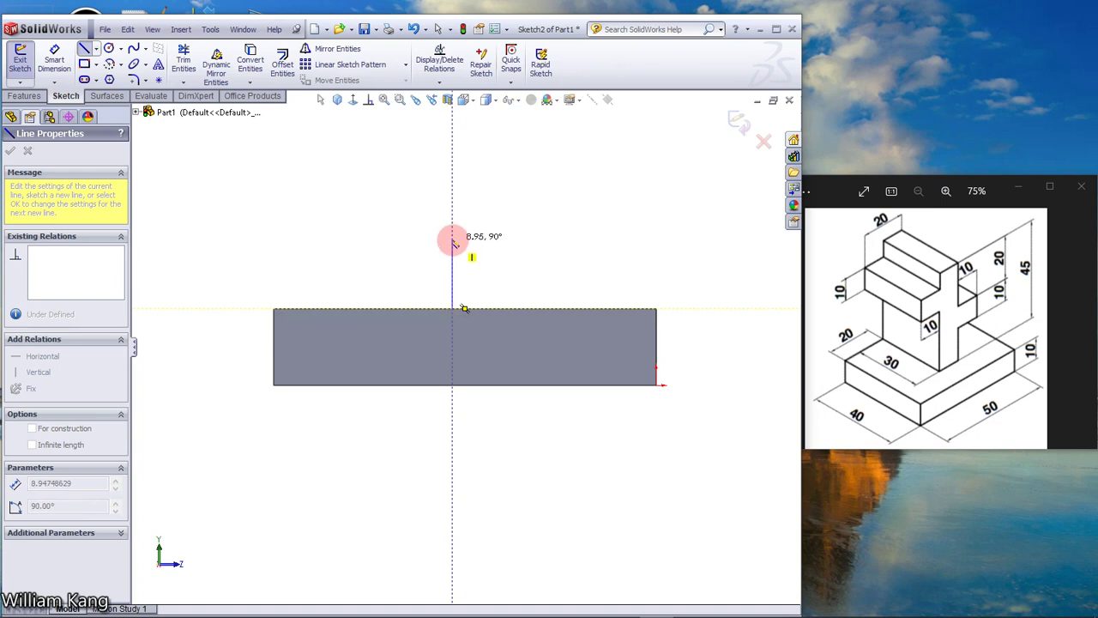
pyautogui.click(453, 240)
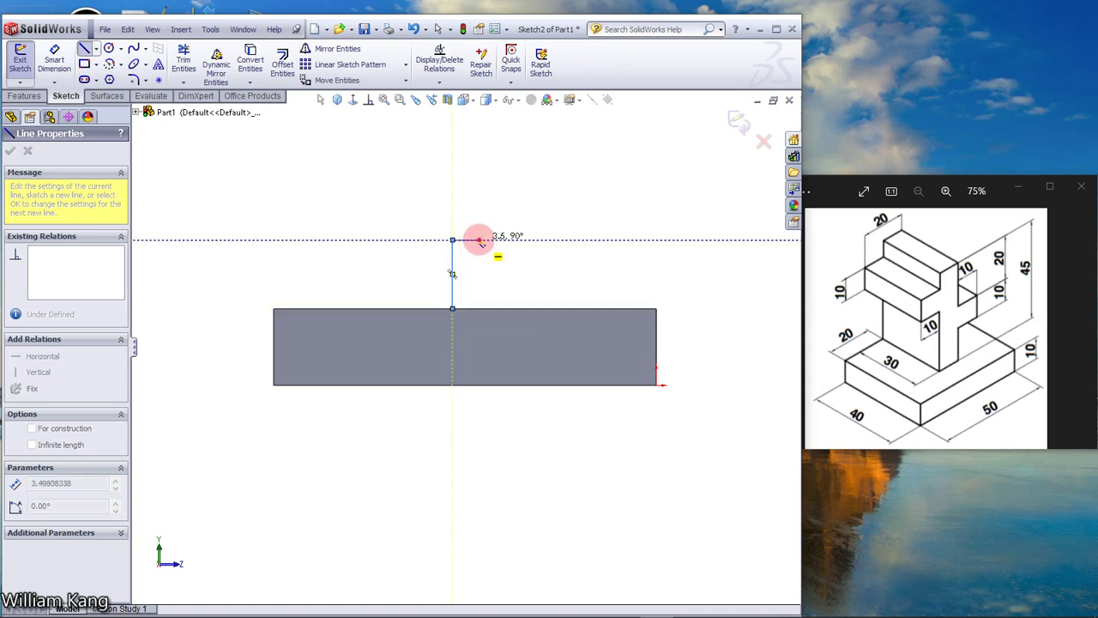
pyautogui.click(479, 240)
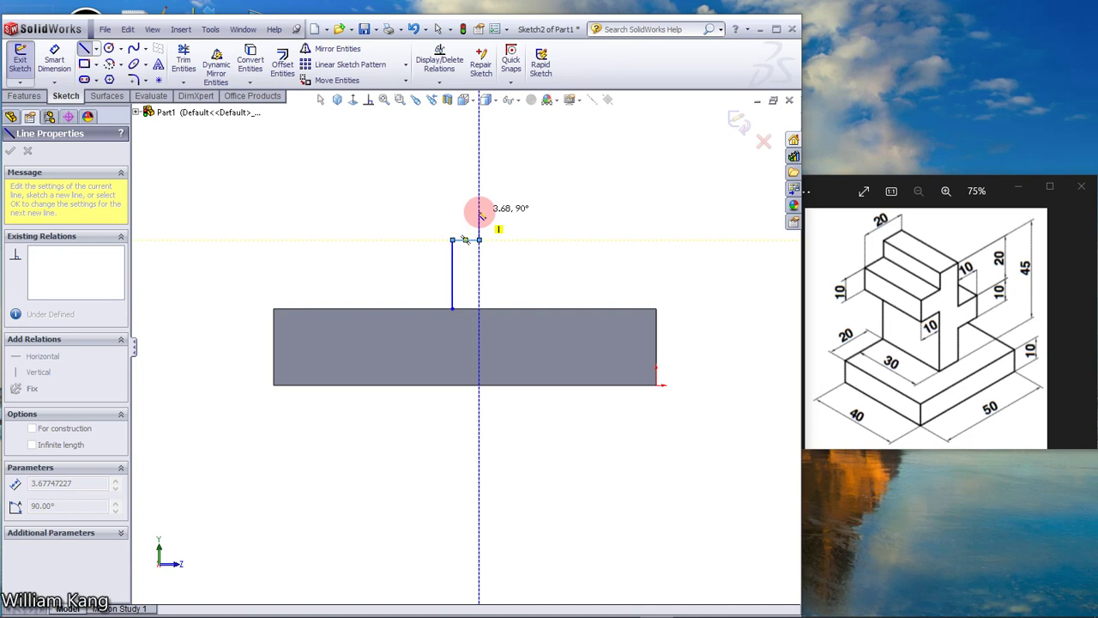
pyautogui.click(479, 213)
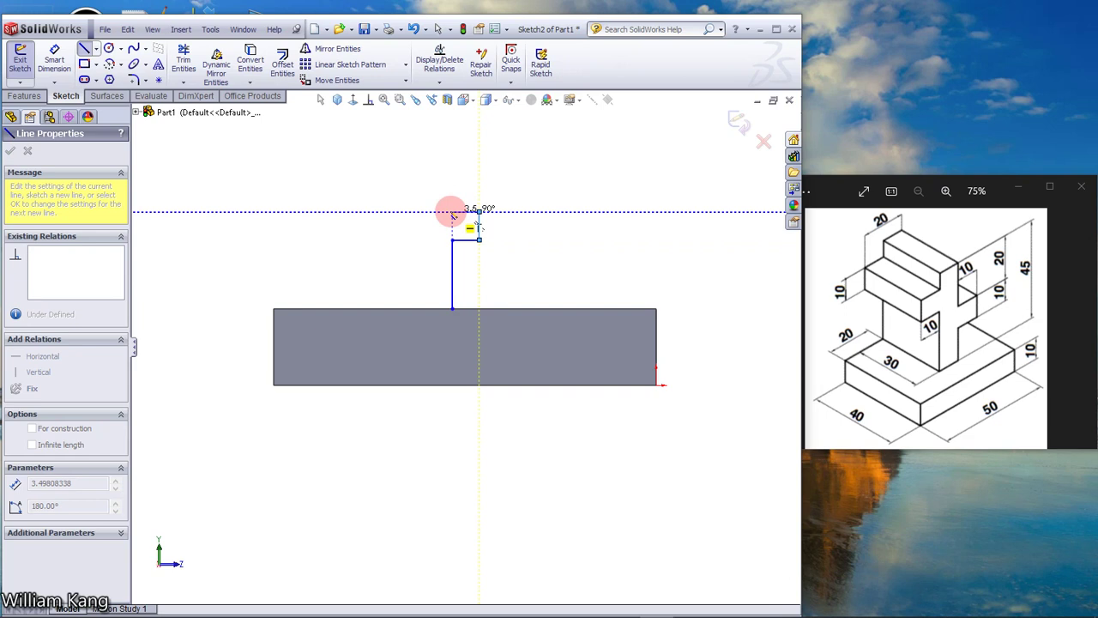
pyautogui.click(451, 212)
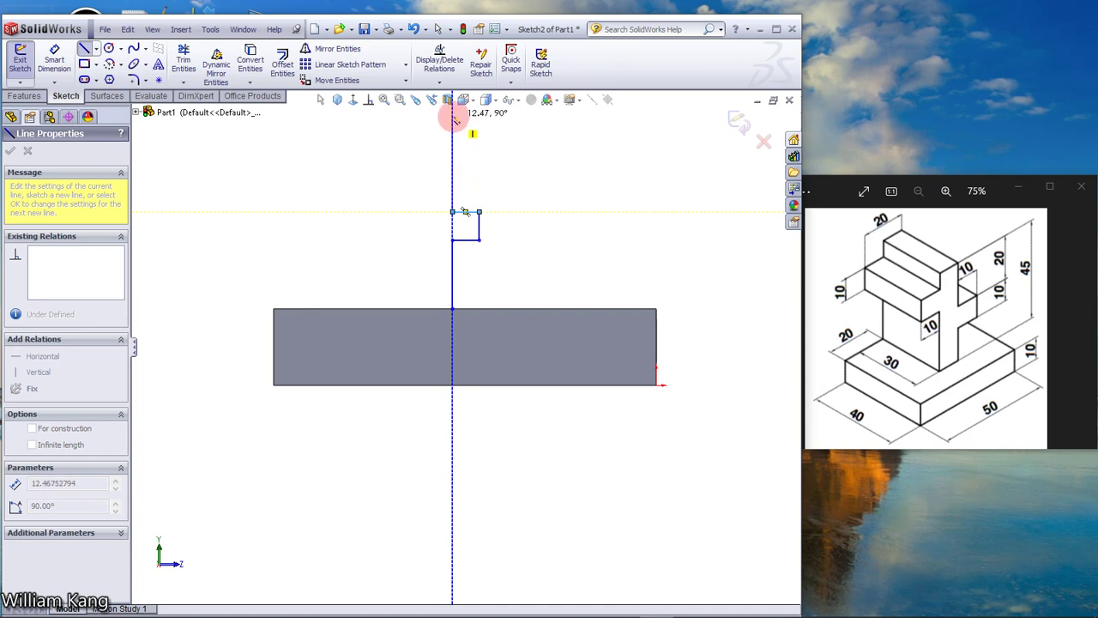
pyautogui.scroll(1, 455, 118)
pyautogui.scroll(1, 454, 122)
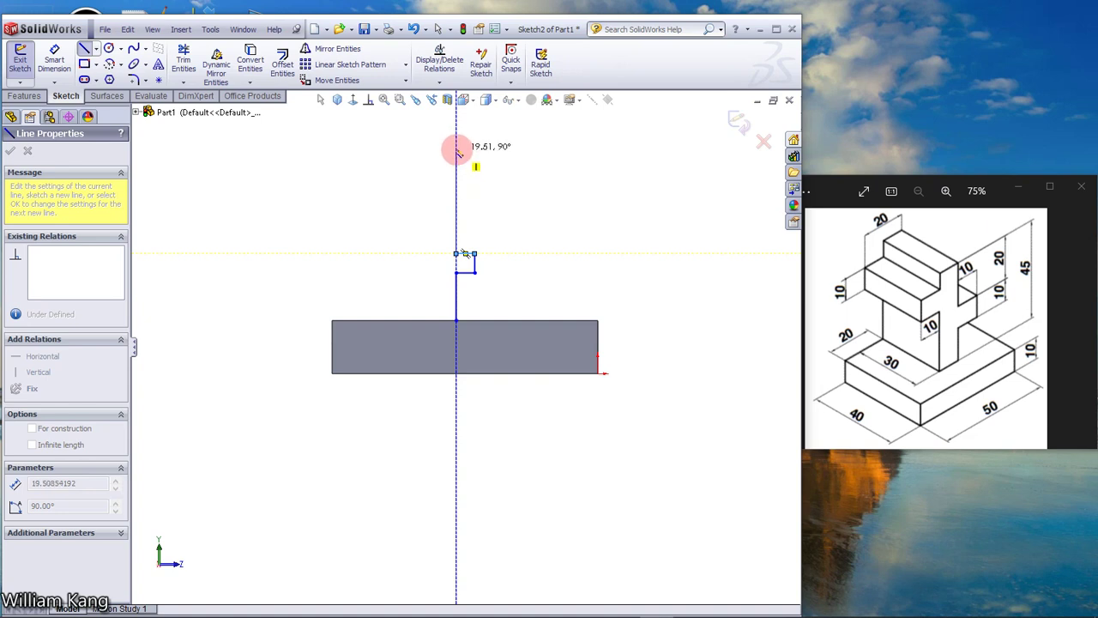
# Continue across the stem top and around the left arm, closing on the block's top edge.
pyautogui.click(456, 148)
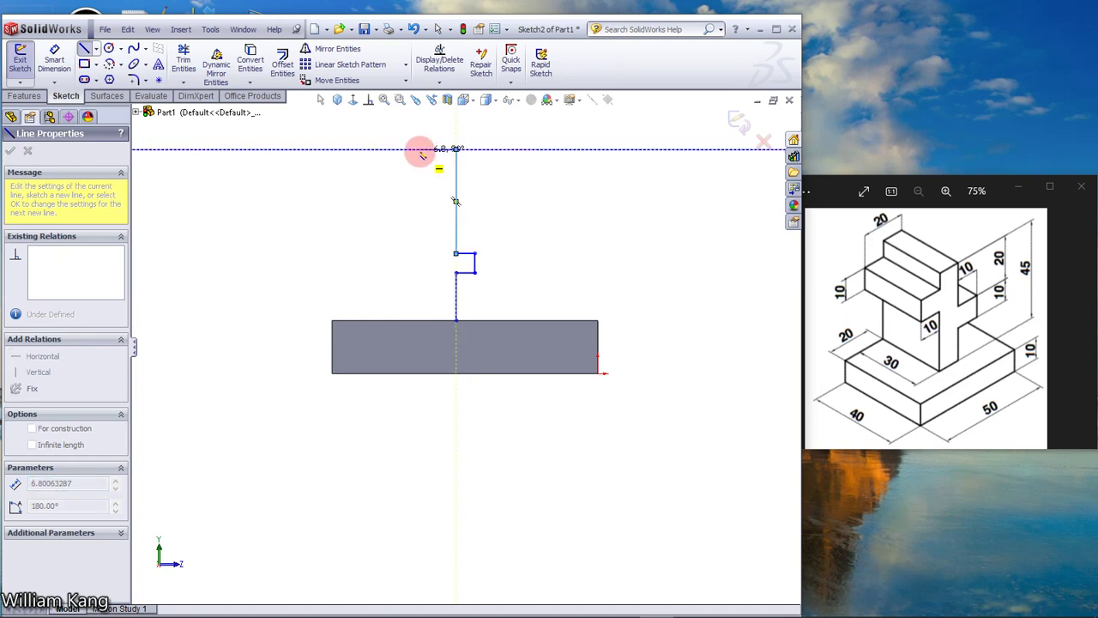
pyautogui.click(419, 150)
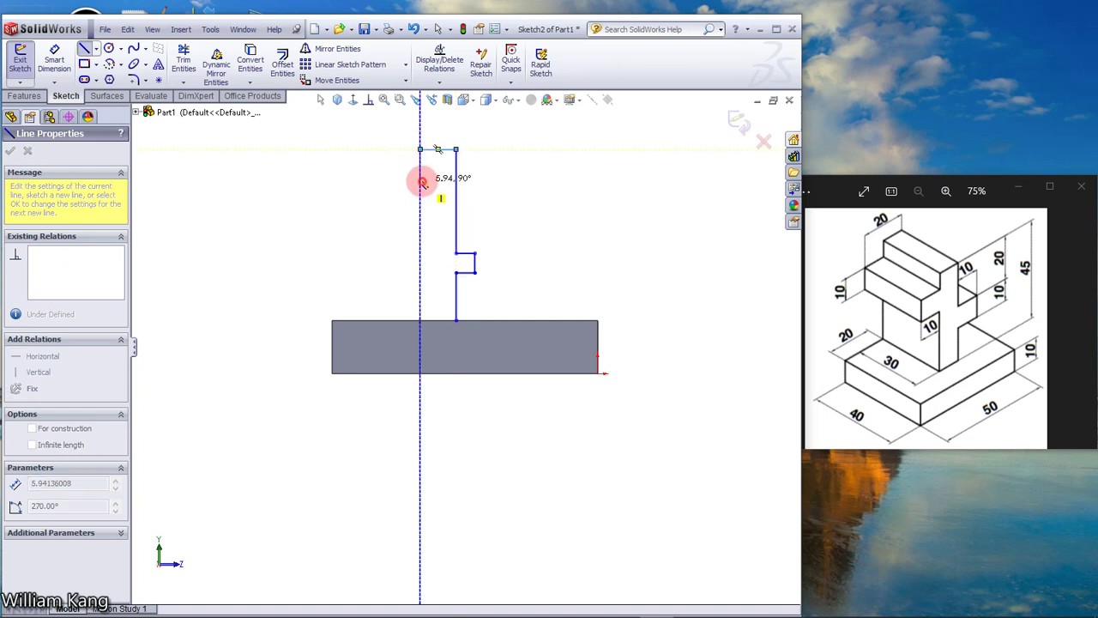
pyautogui.click(421, 181)
pyautogui.click(392, 180)
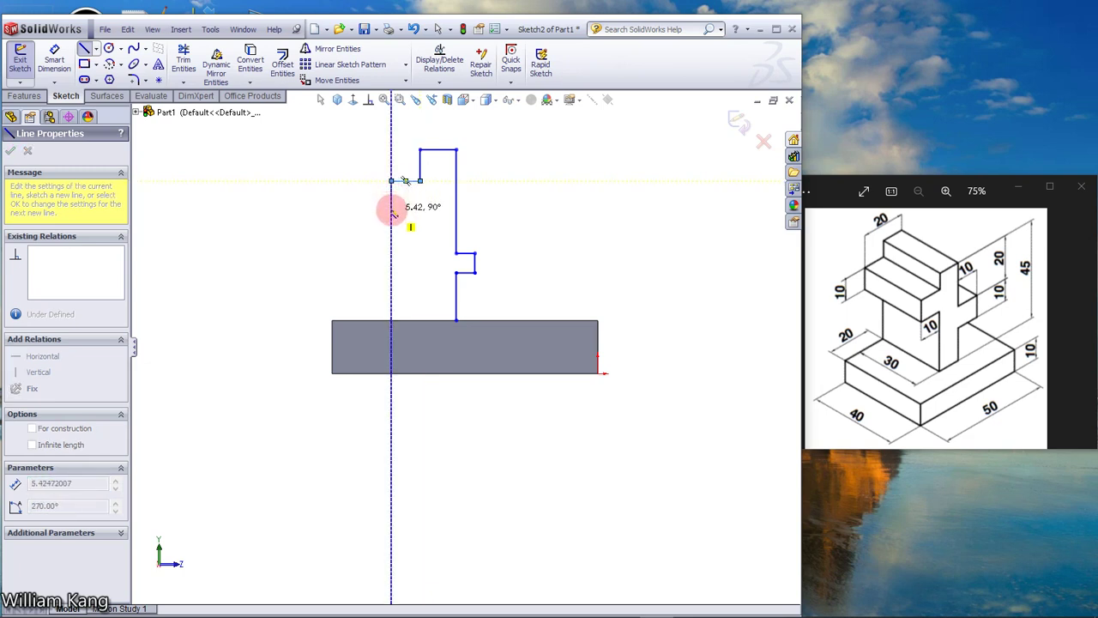
pyautogui.click(391, 210)
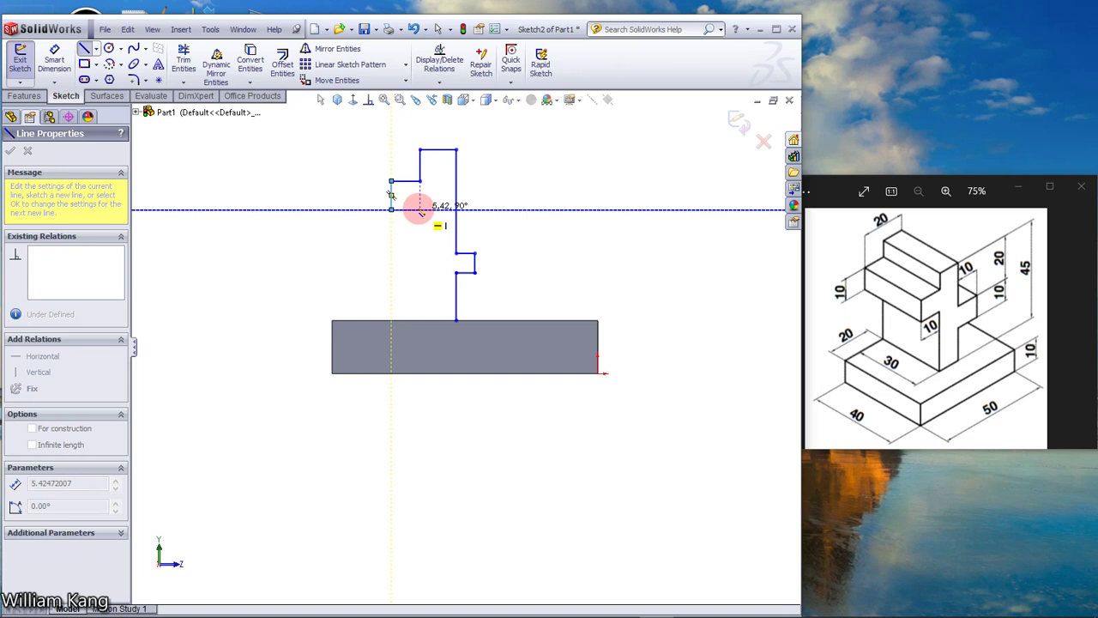
pyautogui.click(420, 209)
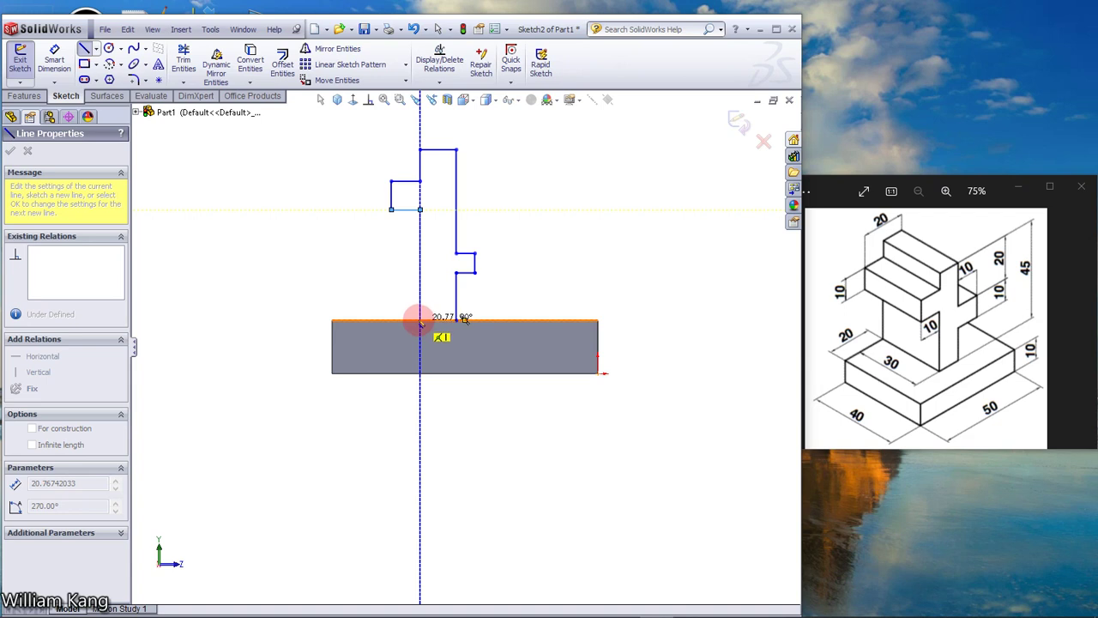
pyautogui.click(420, 320)
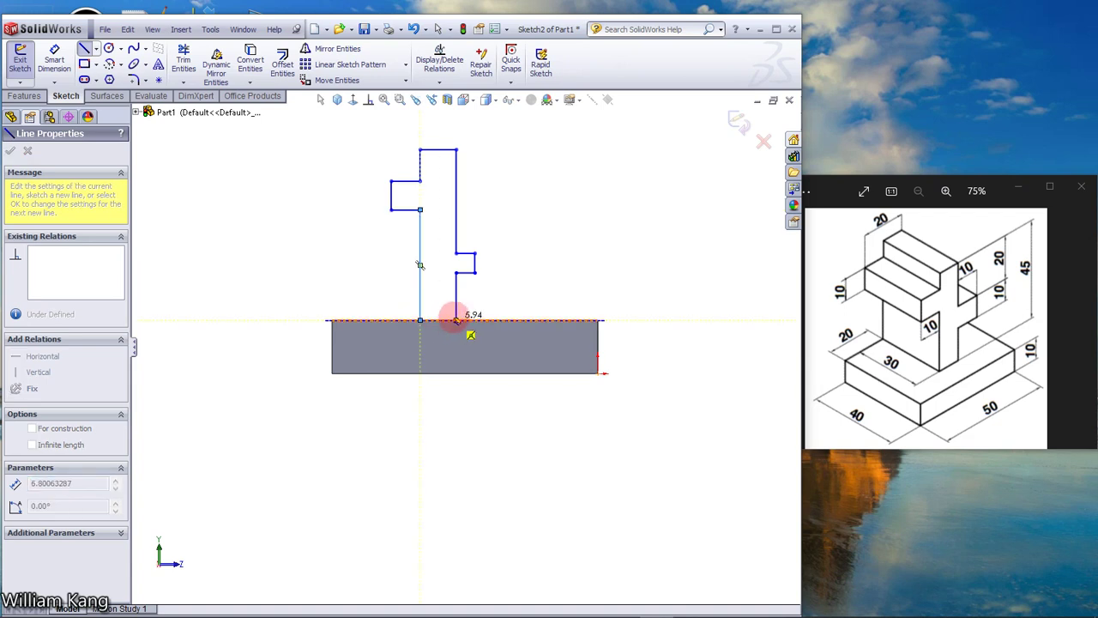
pyautogui.click(456, 320)
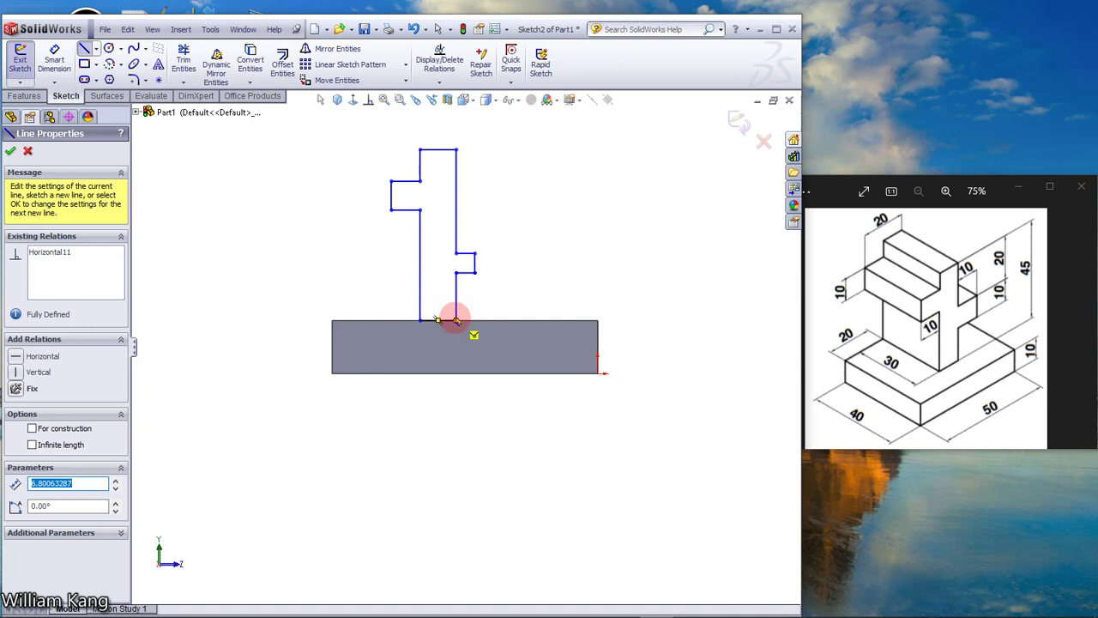
pyautogui.press('Escape')
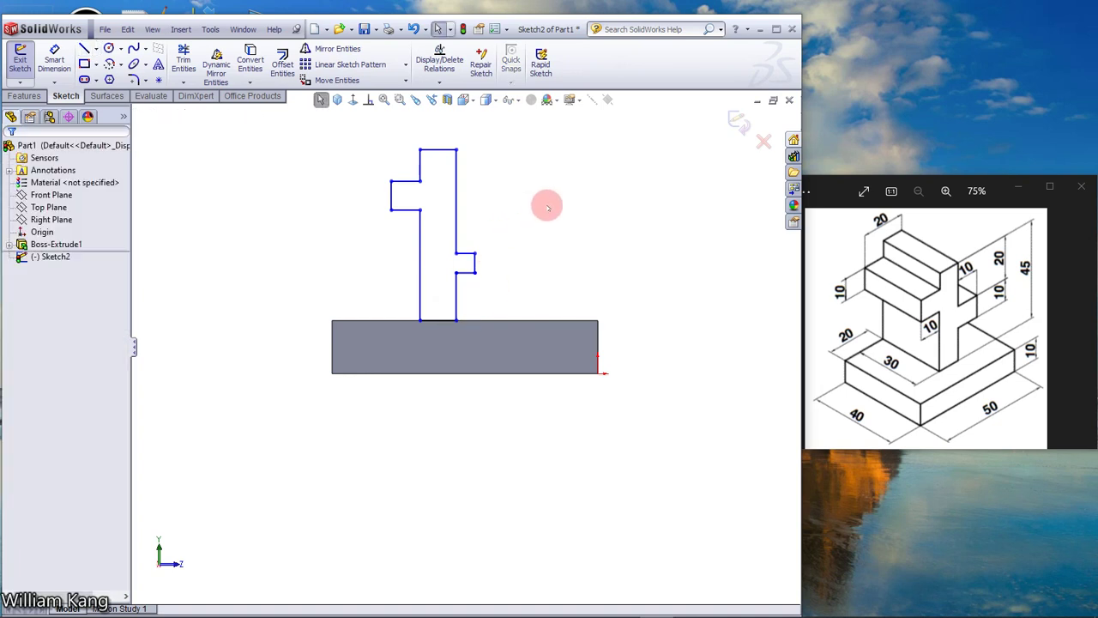
# Dimension the right and left arm heights to 10 mm each.
pyautogui.click(60, 72)
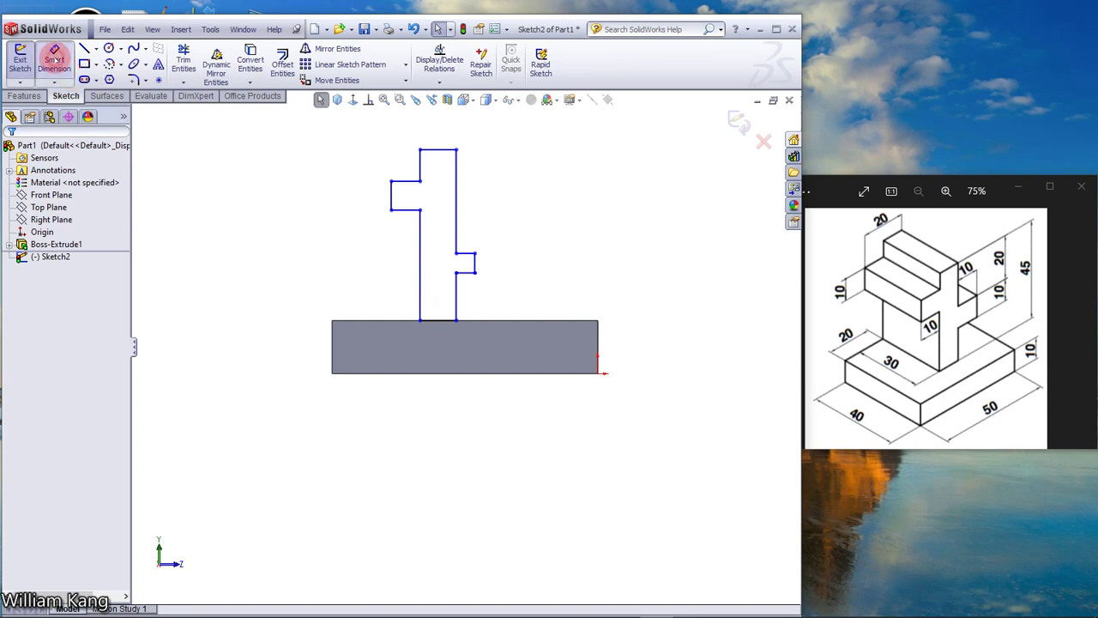
pyautogui.click(478, 263)
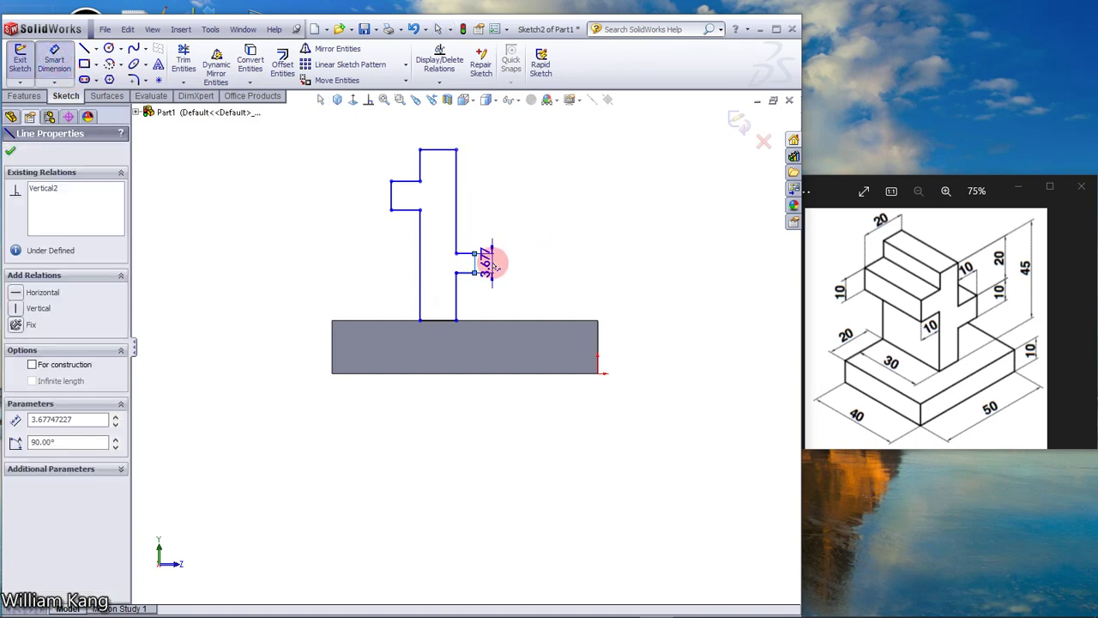
pyautogui.click(501, 262)
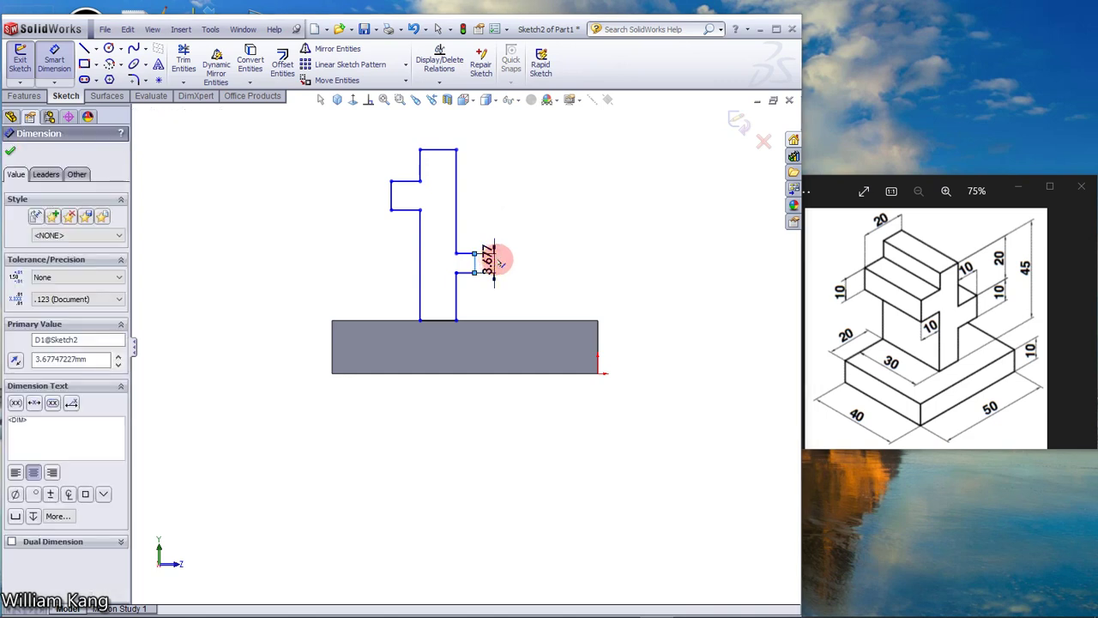
pyautogui.write('10')
pyautogui.press('Return')
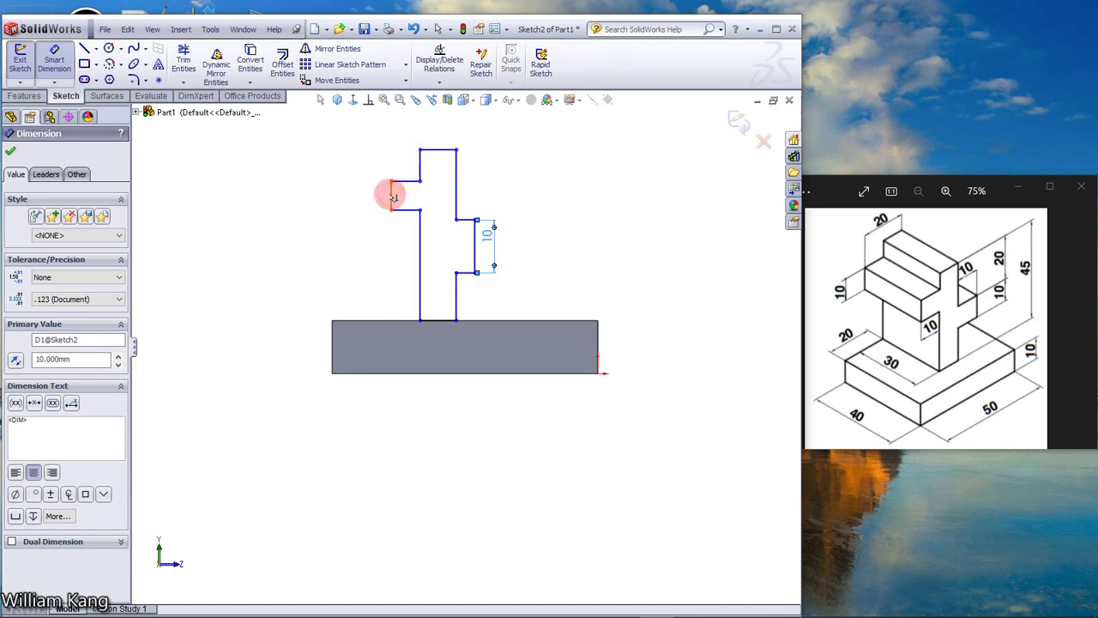
pyautogui.click(394, 197)
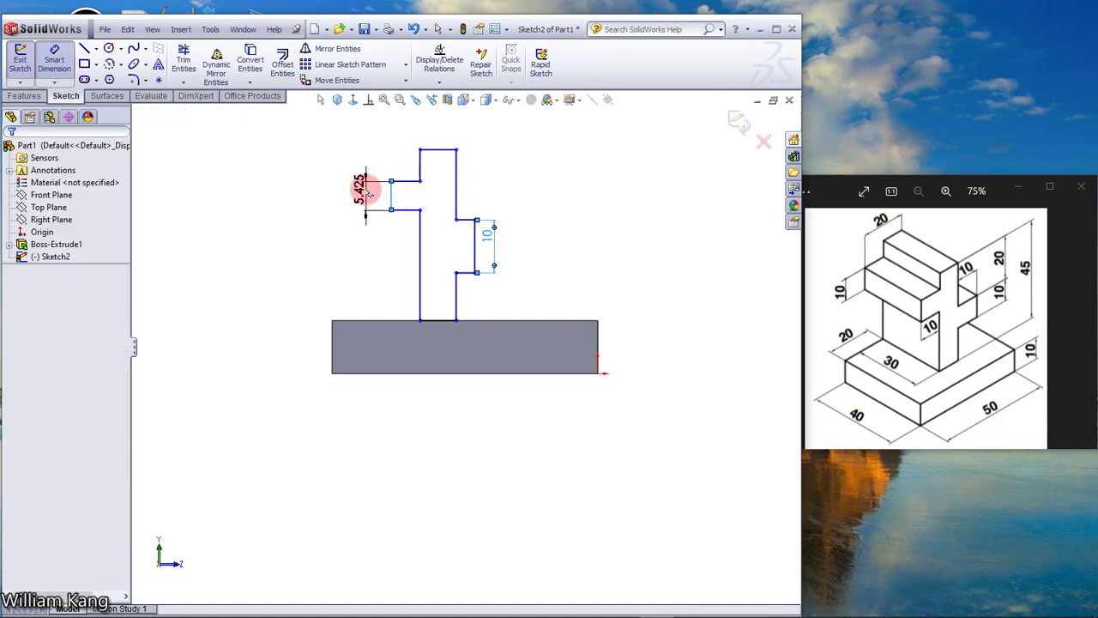
pyautogui.click(367, 191)
pyautogui.write('10')
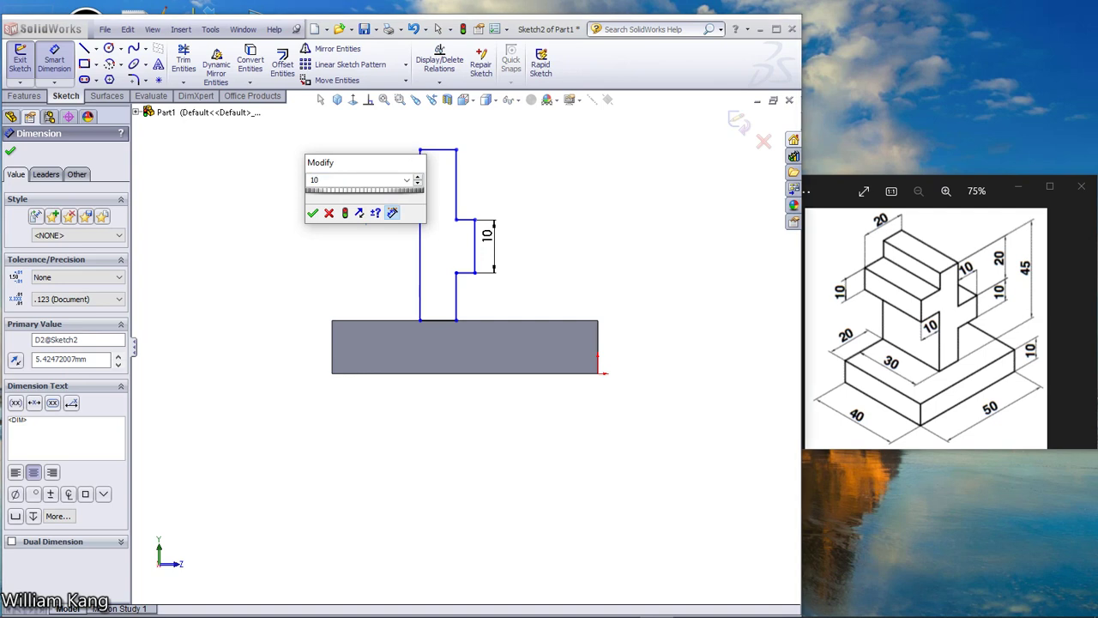
pyautogui.press('Return')
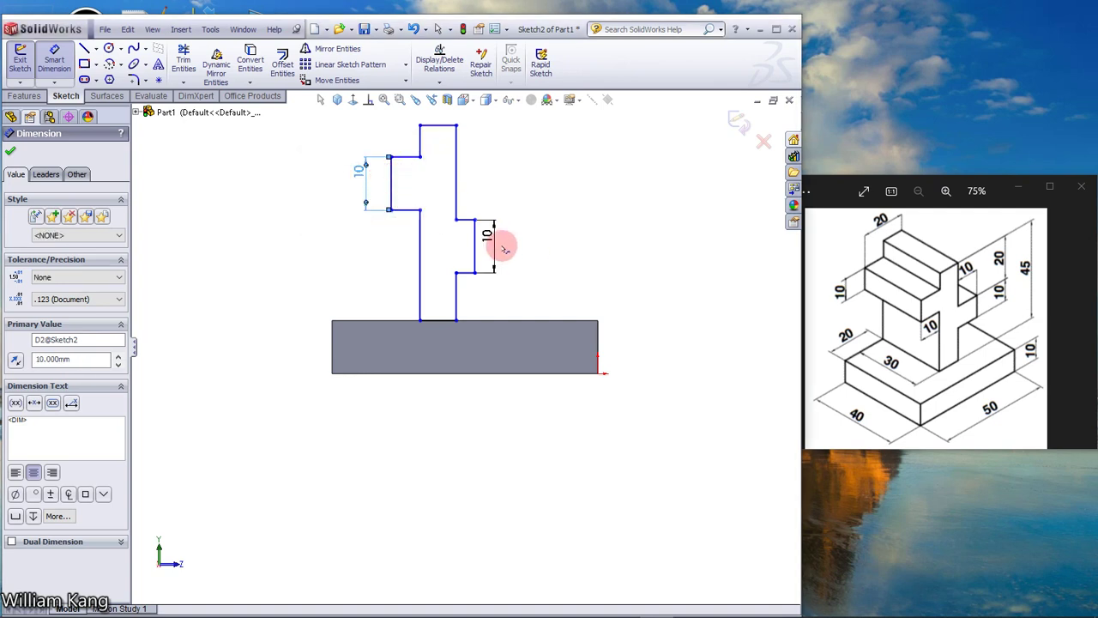
# Dimension the left arm's length to 10 mm.
pyautogui.press('f')
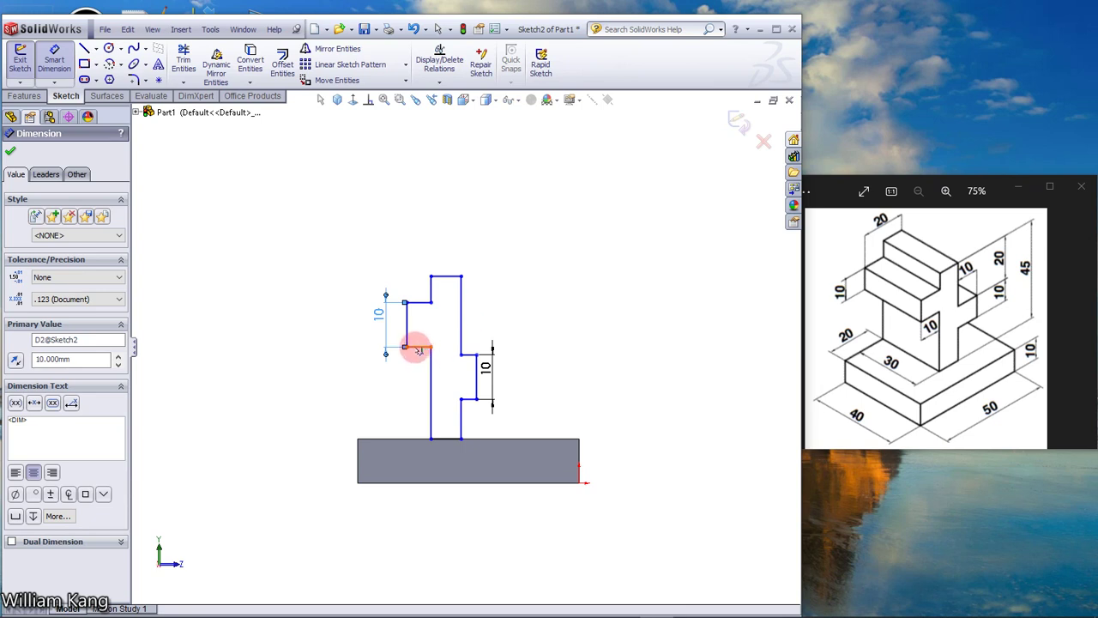
pyautogui.click(418, 346)
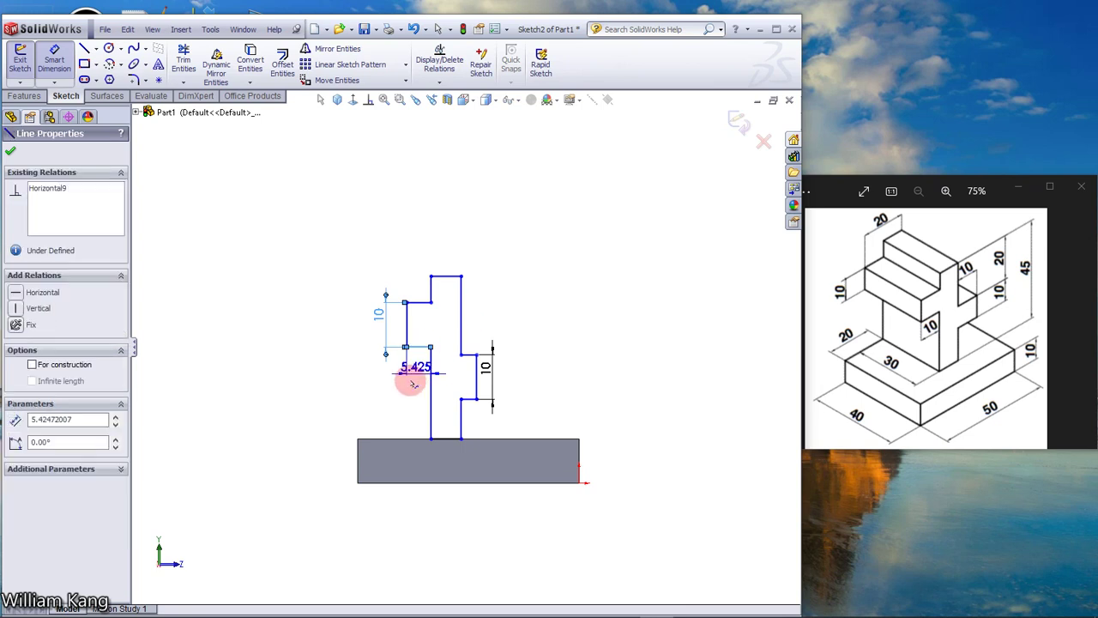
pyautogui.click(415, 384)
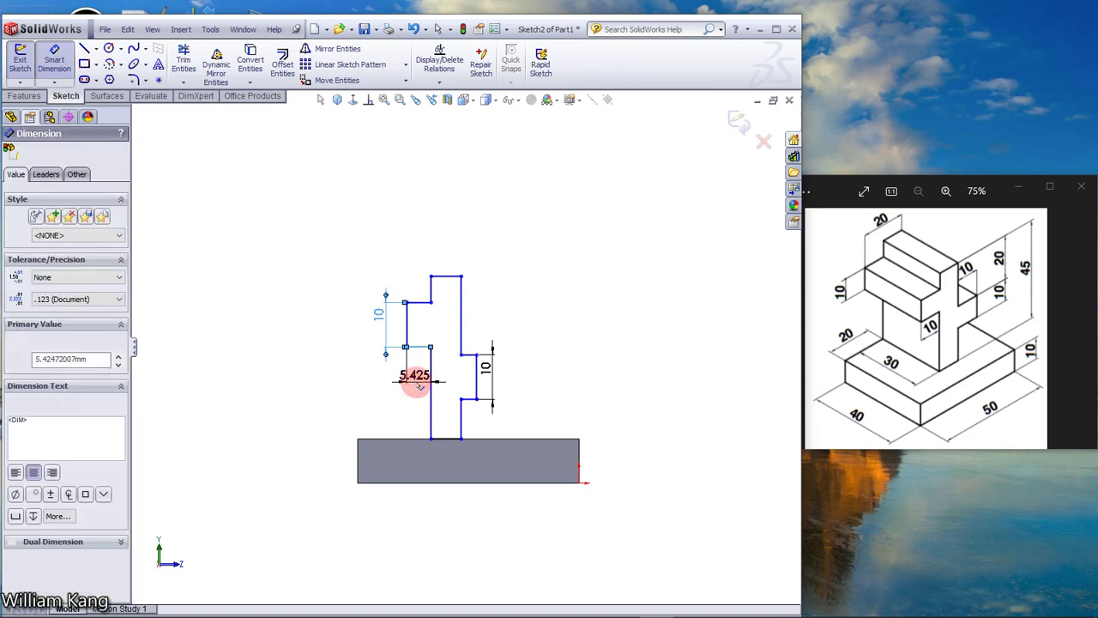
pyautogui.write('10')
pyautogui.press('Return')
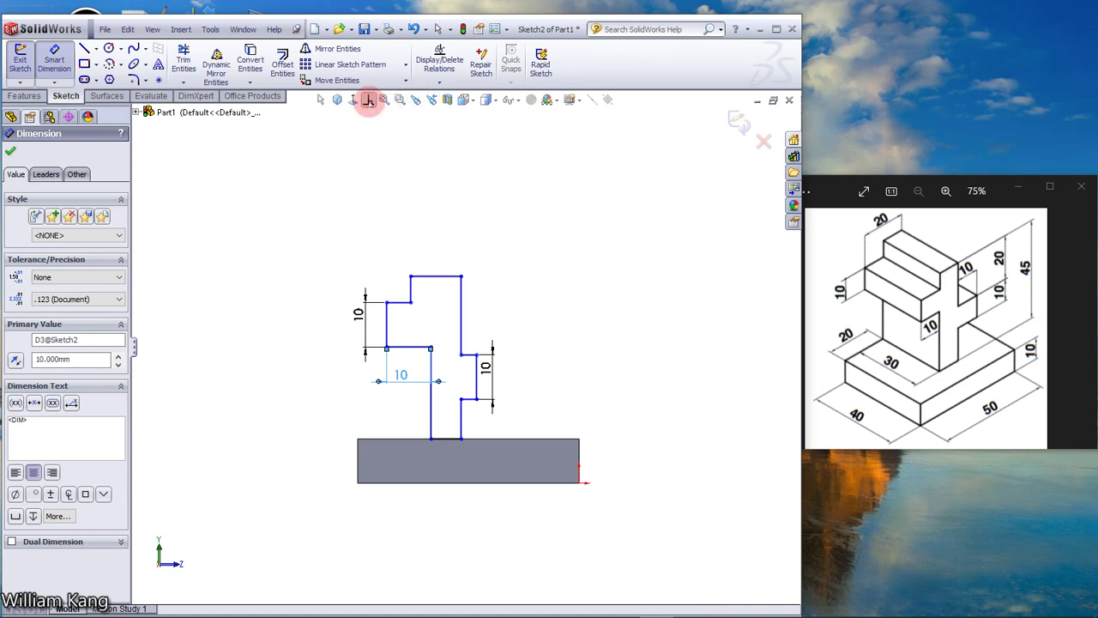
# Make the short upper-left vertical line collinear with the stem's left edge.
pyautogui.click(367, 100)
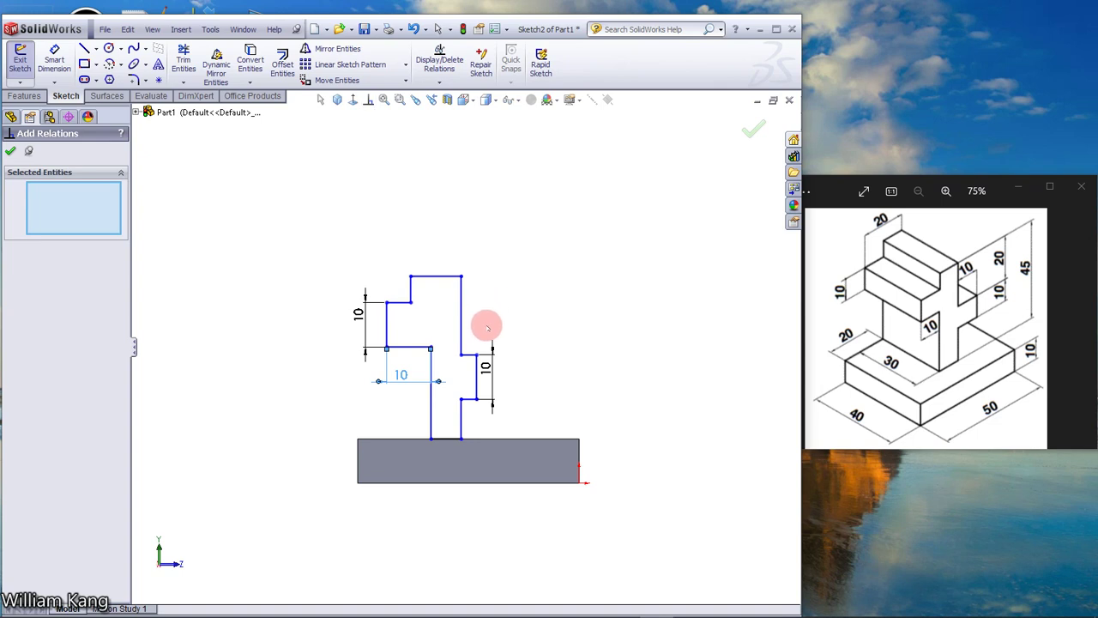
pyautogui.click(415, 298)
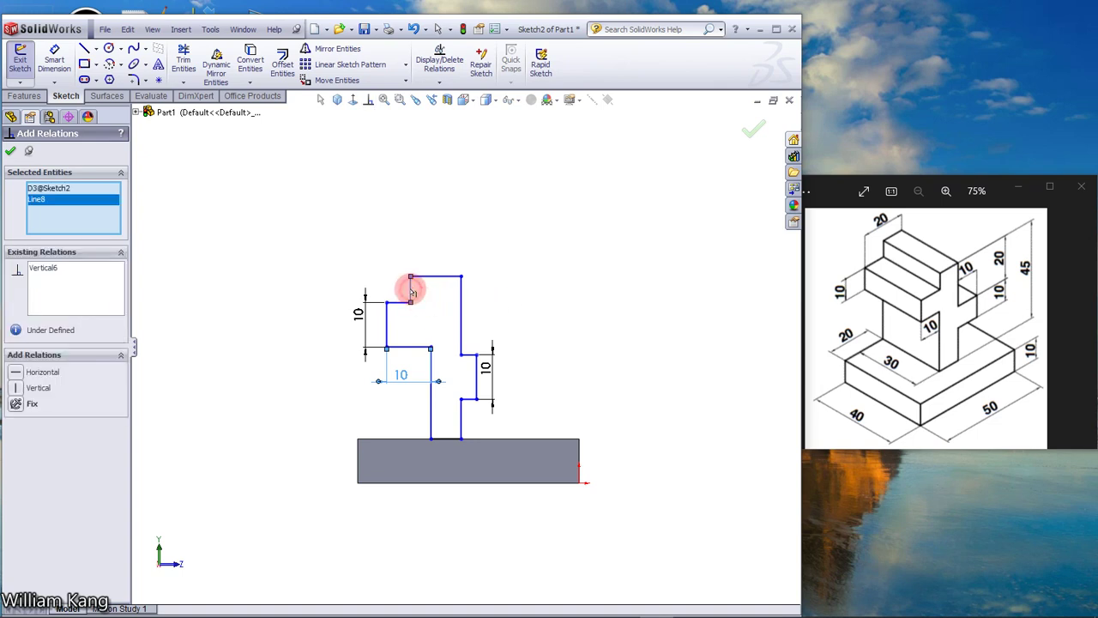
pyautogui.click(434, 367)
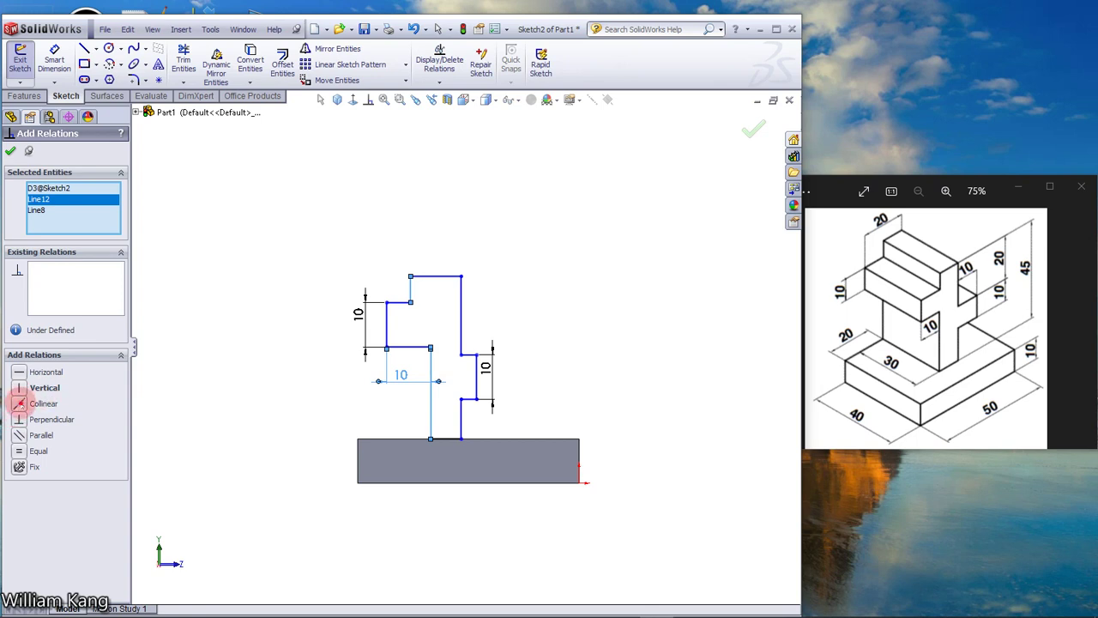
pyautogui.click(20, 404)
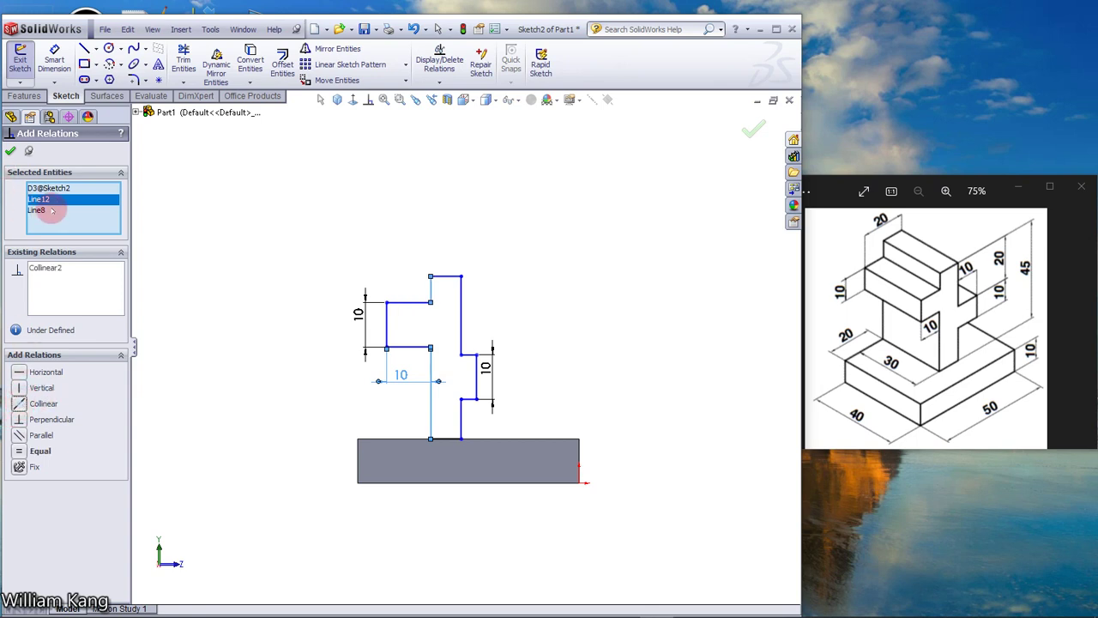
pyautogui.click(10, 151)
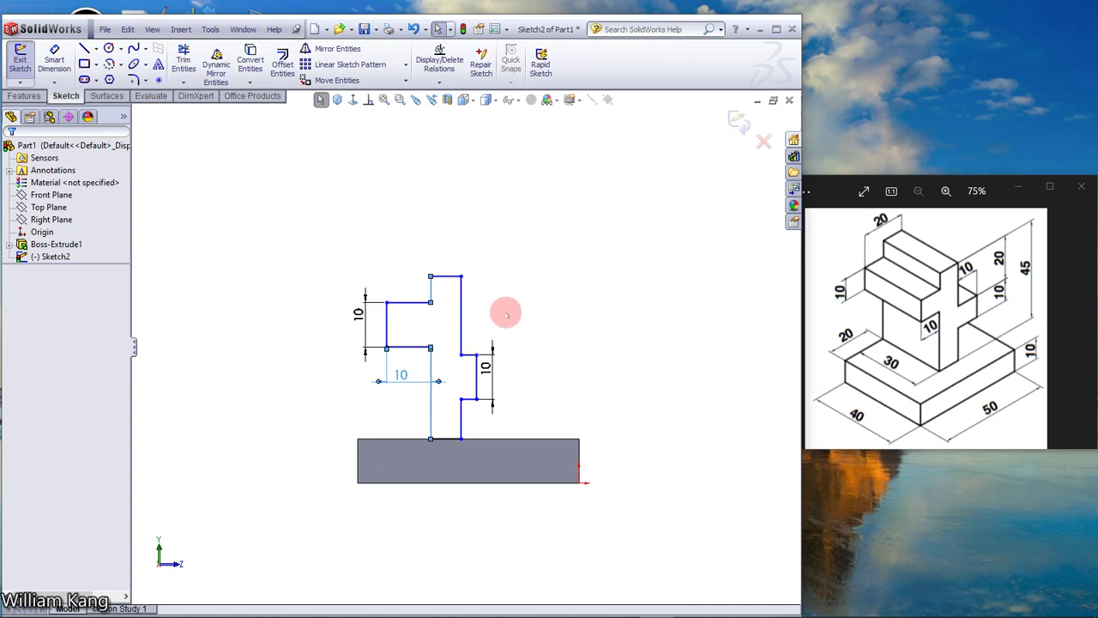
# Shift the right 10 dimension and dimension the right arm's short top edge as 10.
pyautogui.moveTo(482, 378)
pyautogui.mouseDown()
pyautogui.moveTo(501, 380)
pyautogui.moveTo(487, 379)
pyautogui.mouseUp()
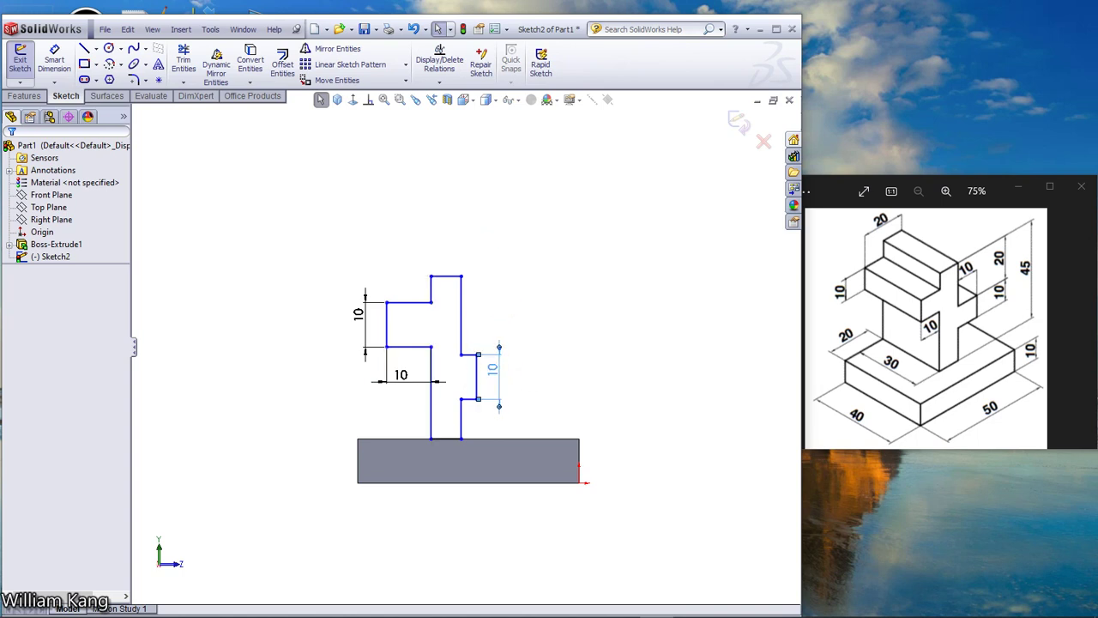
pyautogui.click(52, 51)
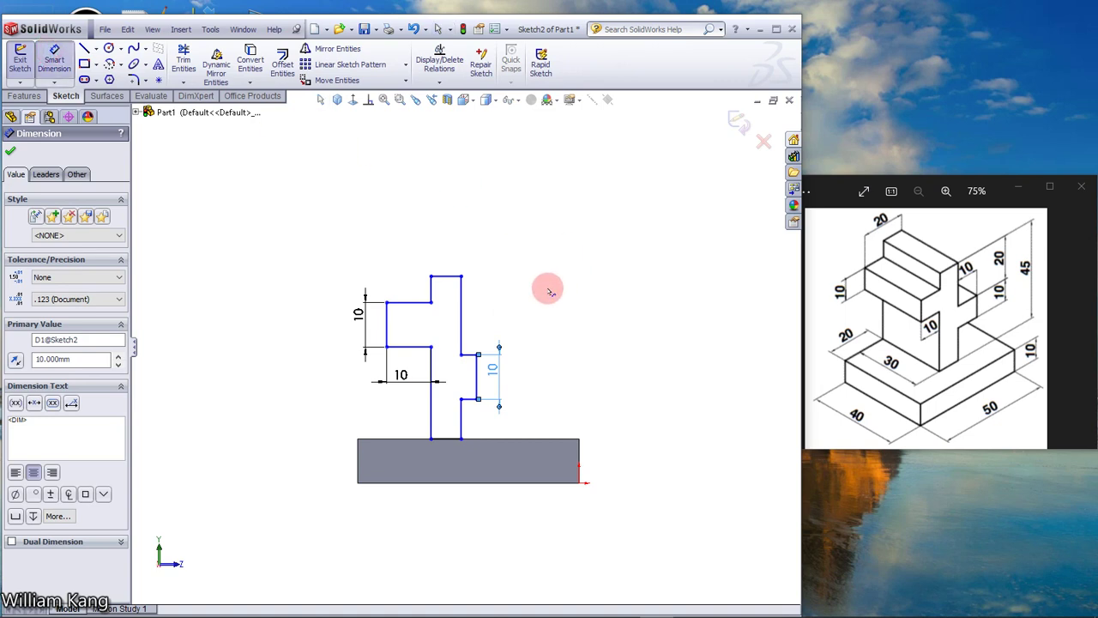
pyautogui.click(470, 356)
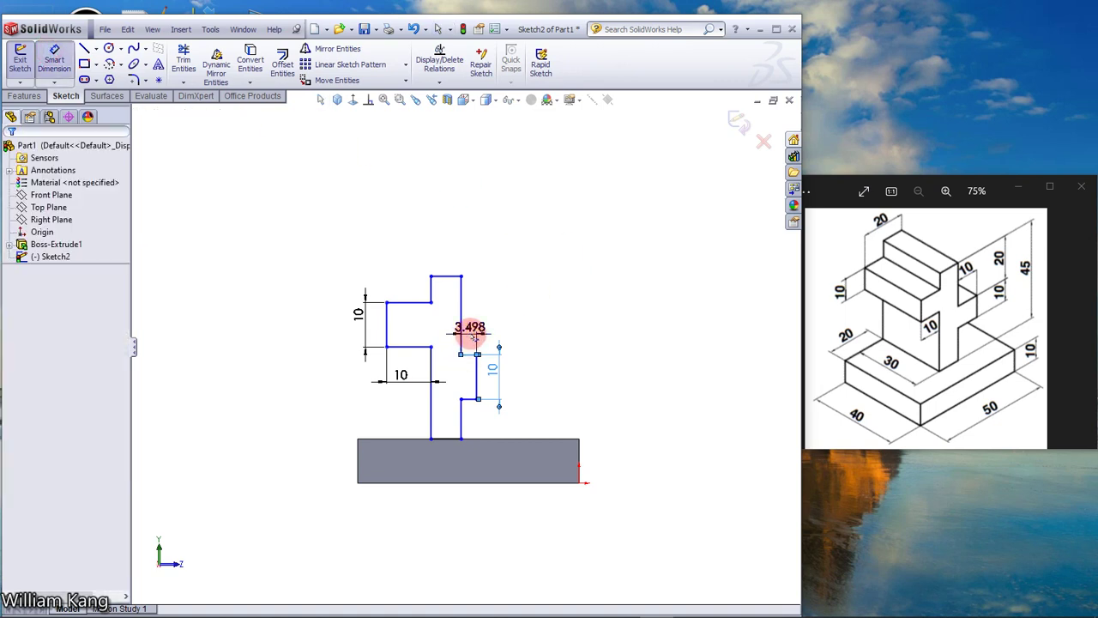
pyautogui.click(472, 335)
pyautogui.write('10')
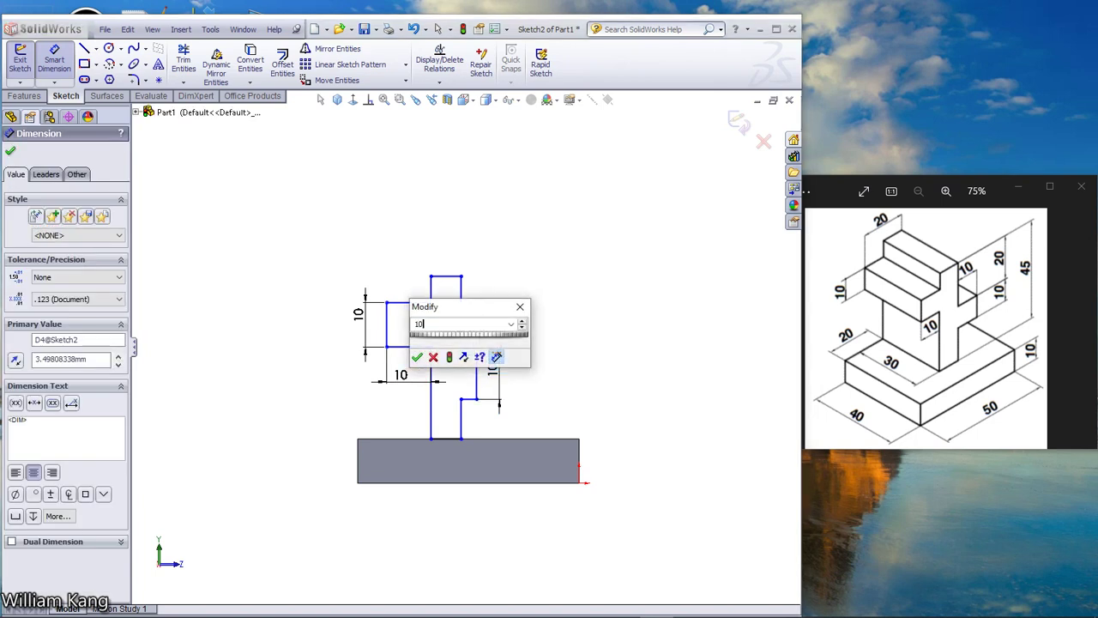
pyautogui.press('Return')
pyautogui.click(567, 350)
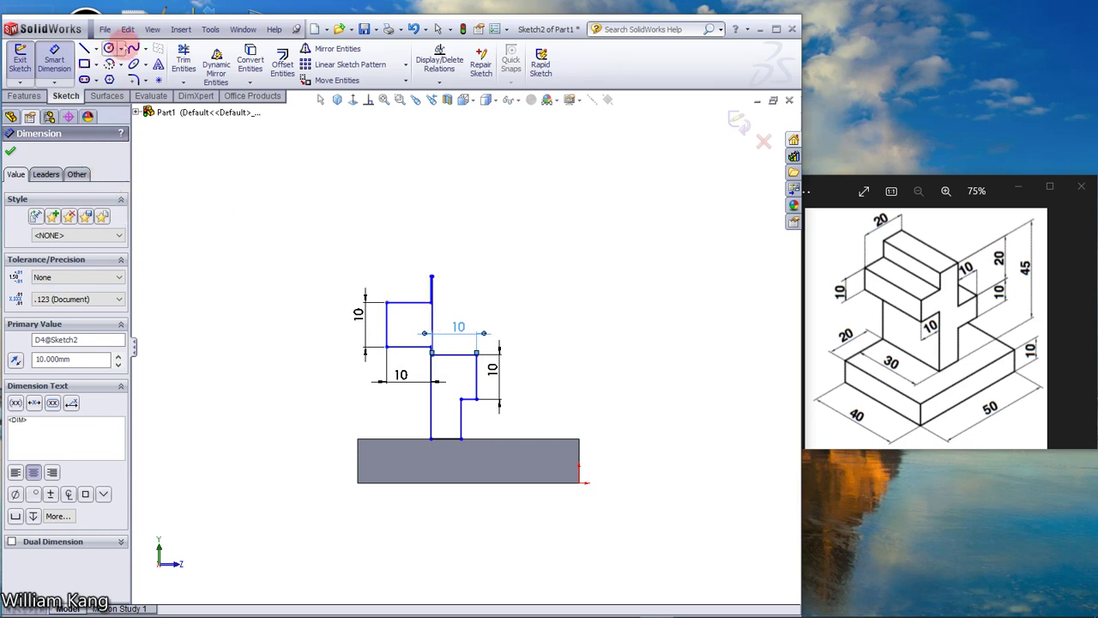
# Undo that edge back to 3.498 and drag the right arm's outer edge further right.
pyautogui.click(127, 29)
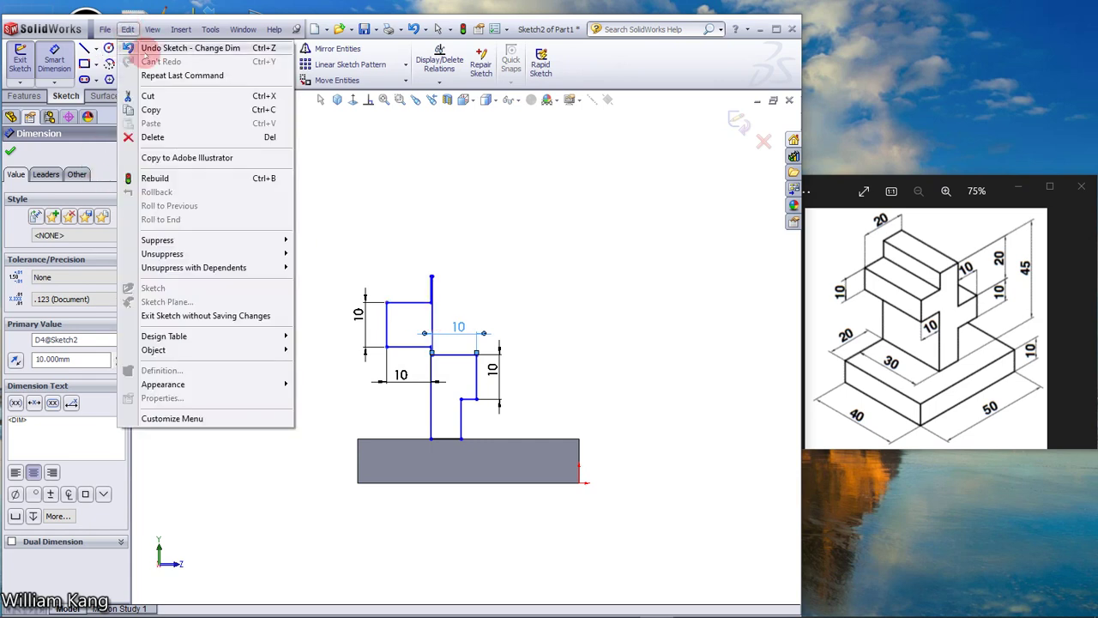
pyautogui.click(171, 48)
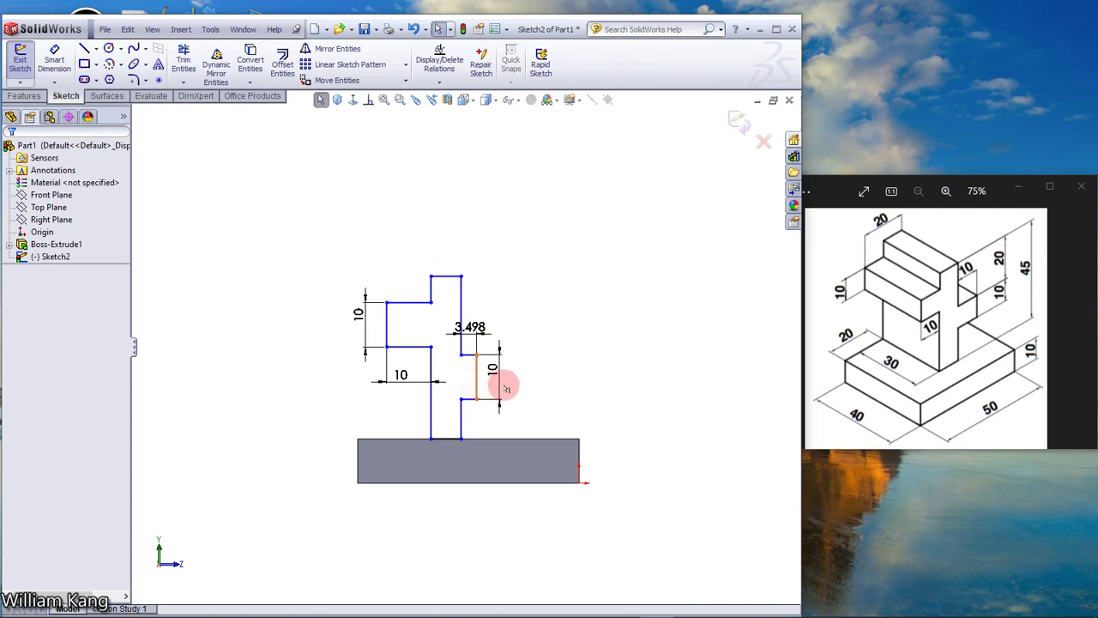
pyautogui.moveTo(477, 386); pyautogui.dragTo(501, 377)
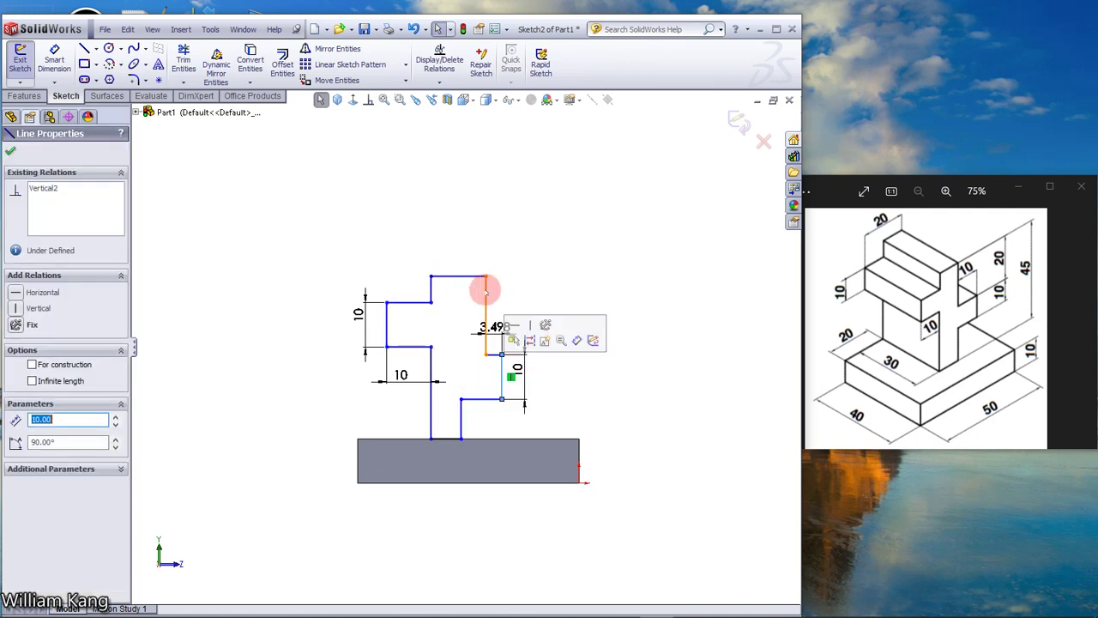
pyautogui.click(626, 378)
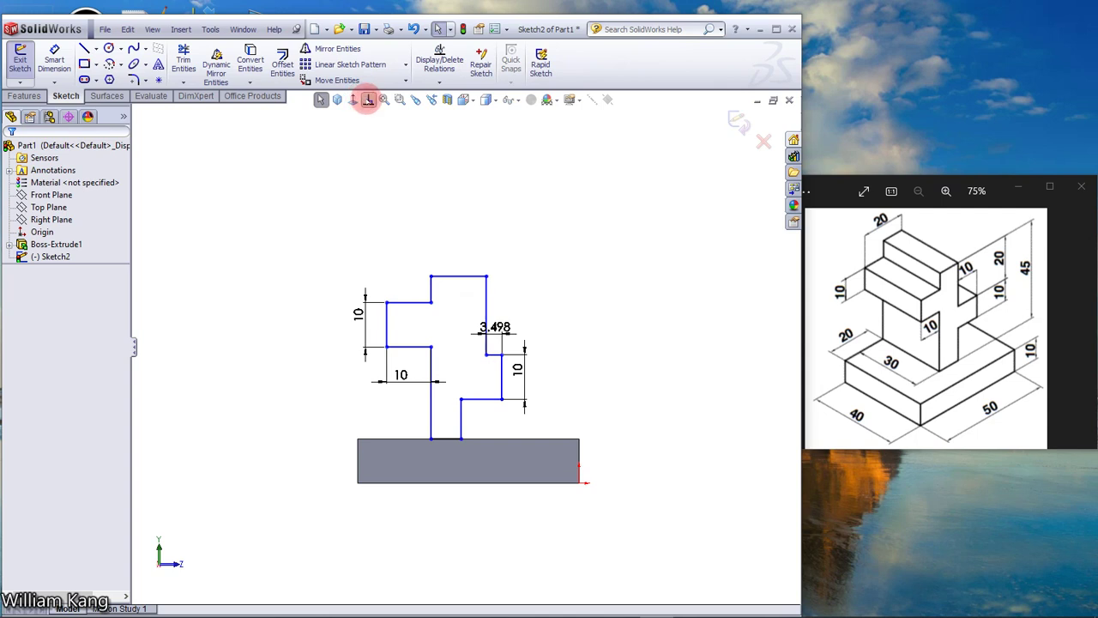
# Add a Collinear relation between the upper right vertical edge and the stem's lower right edge.
pyautogui.click(368, 99)
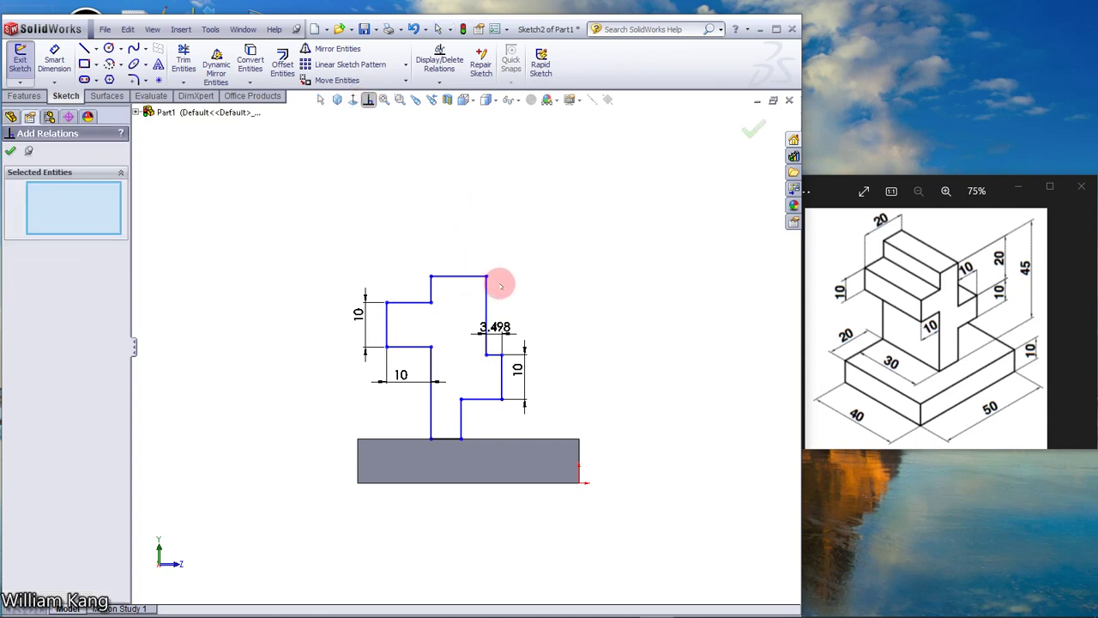
pyautogui.click(487, 311)
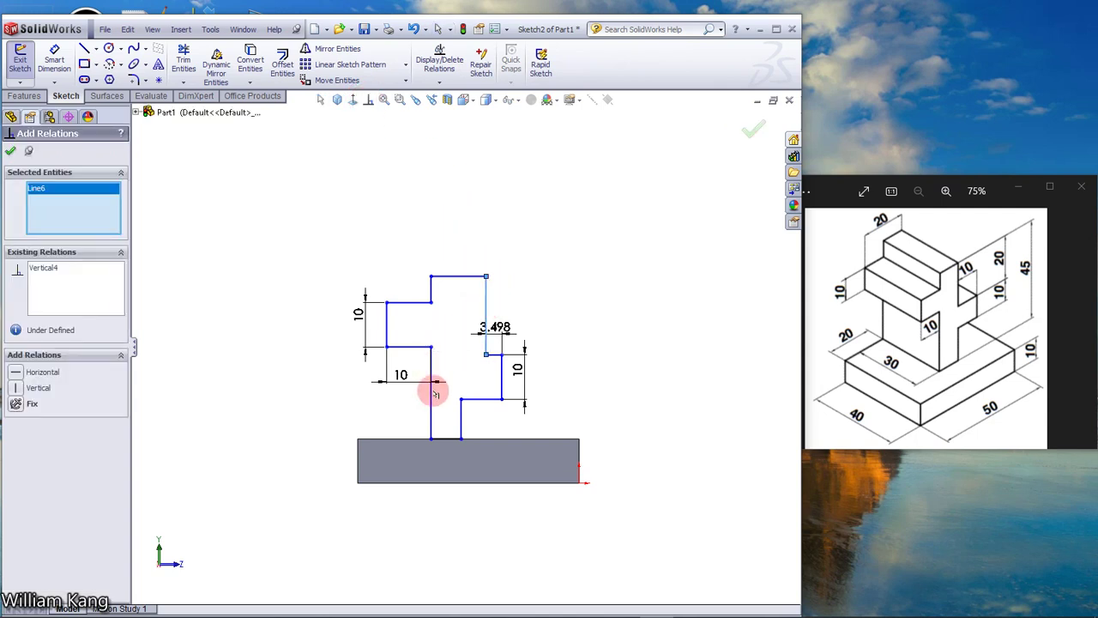
pyautogui.click(462, 416)
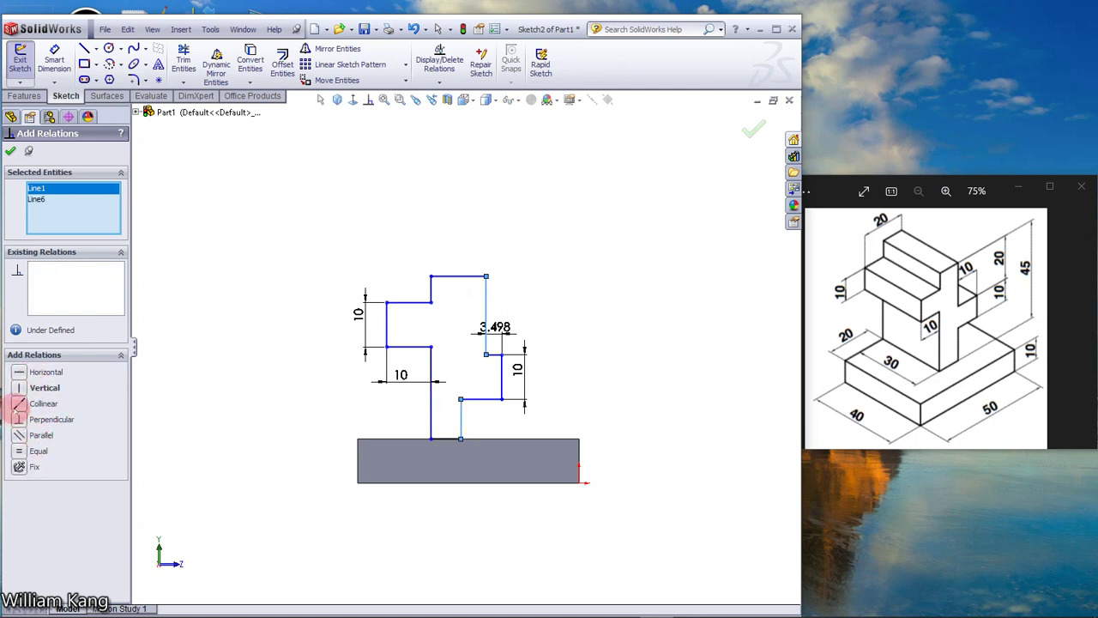
pyautogui.click(18, 404)
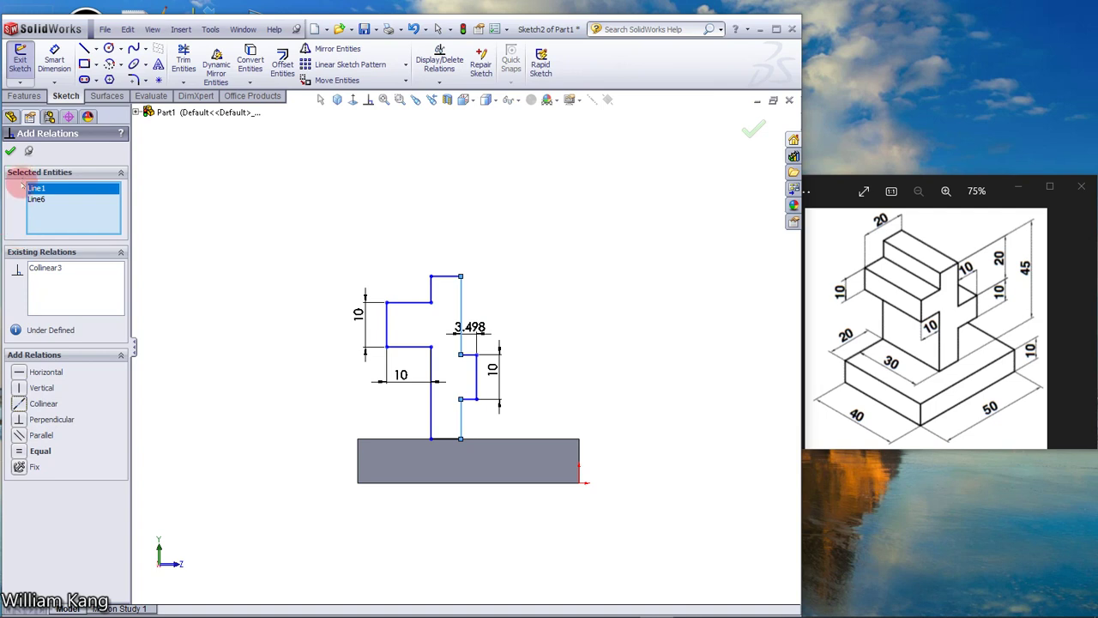
pyautogui.click(10, 151)
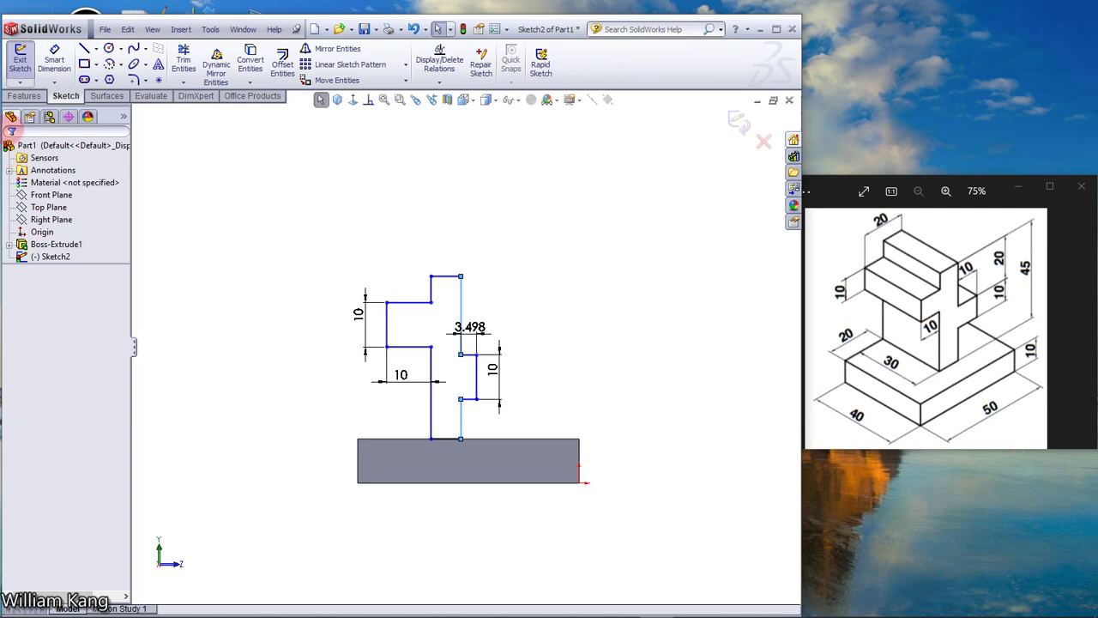
# Dimension the cross's top section width, changing 16.801 to 20 mm.
pyautogui.click(54, 59)
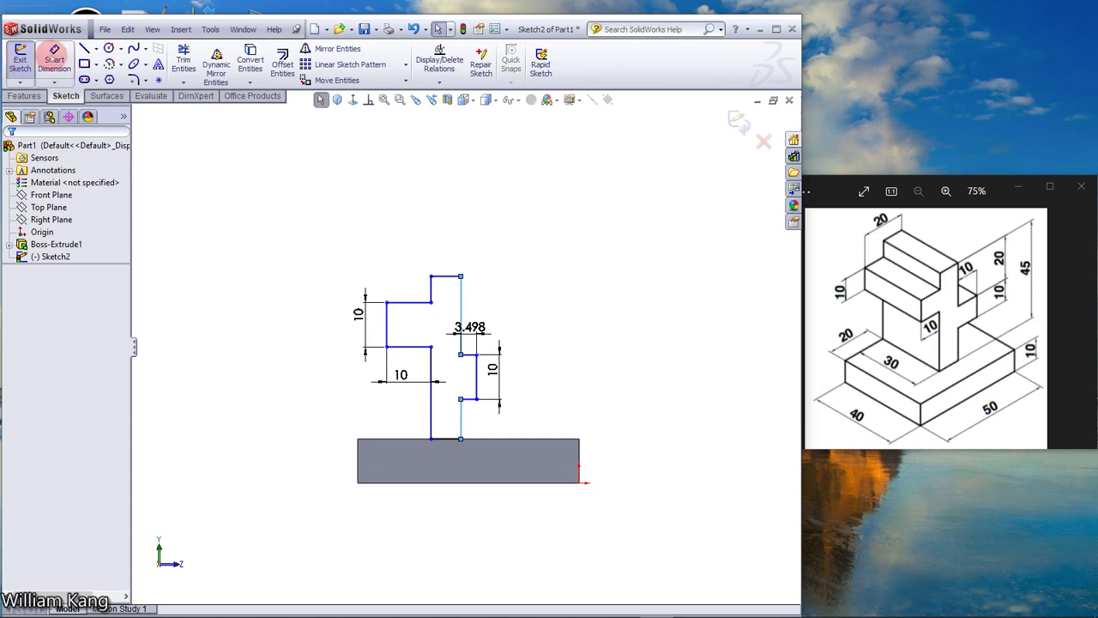
pyautogui.click(389, 323)
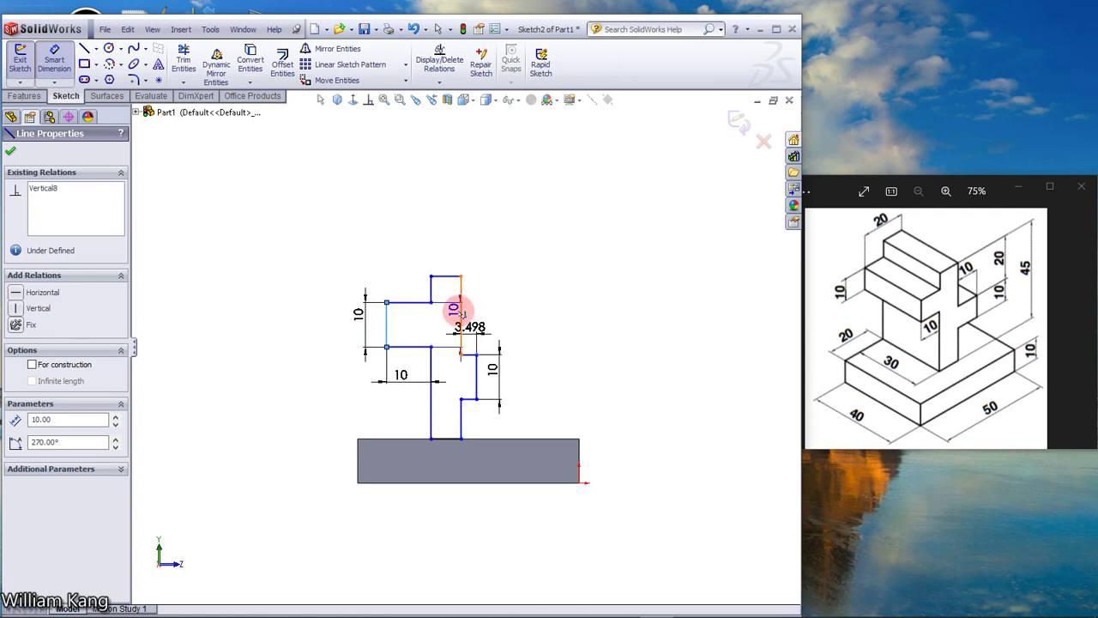
pyautogui.click(462, 314)
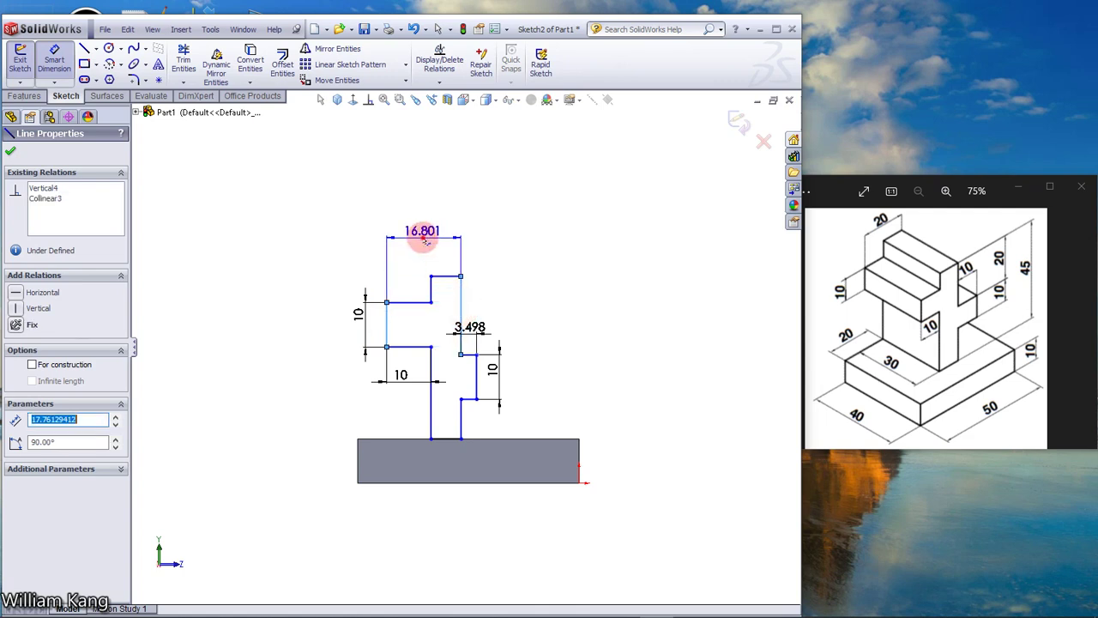
pyautogui.click(424, 242)
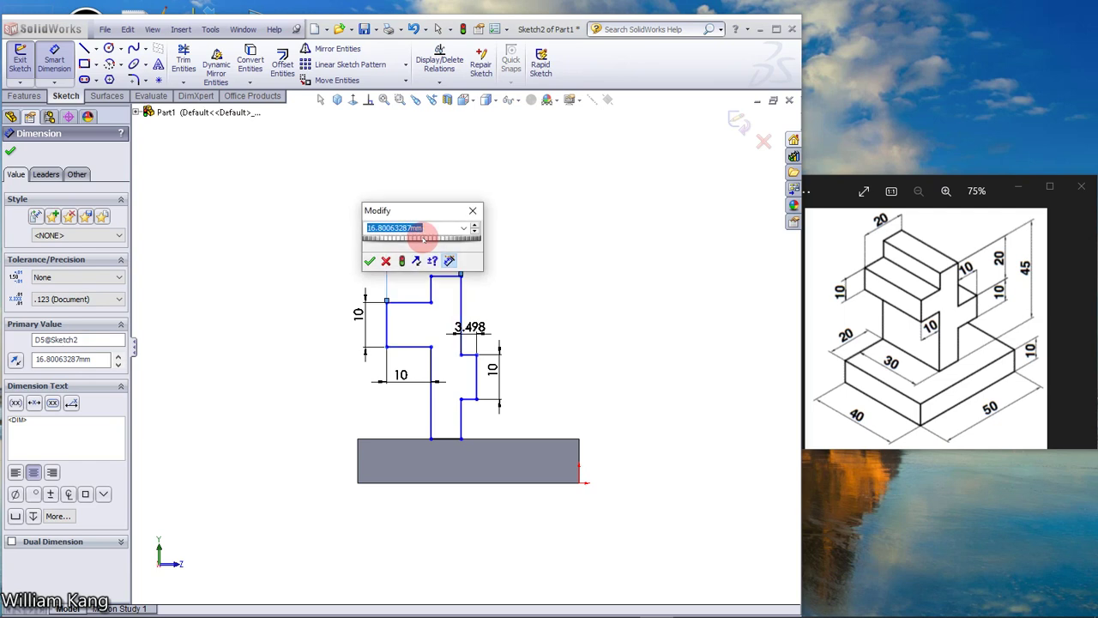
pyautogui.write('20')
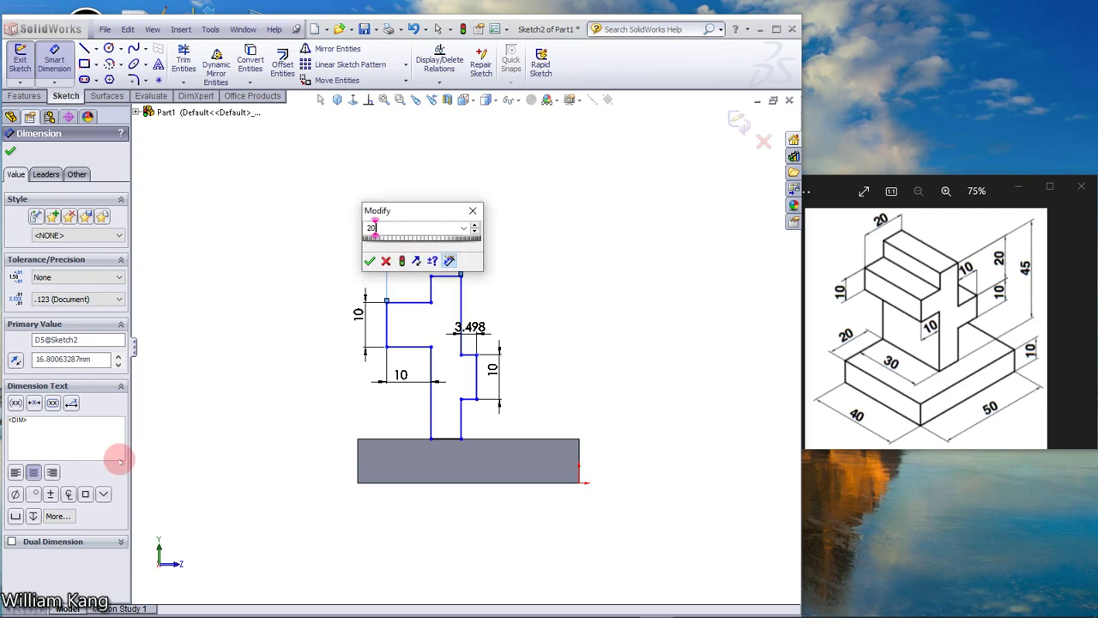
pyautogui.press('Return')
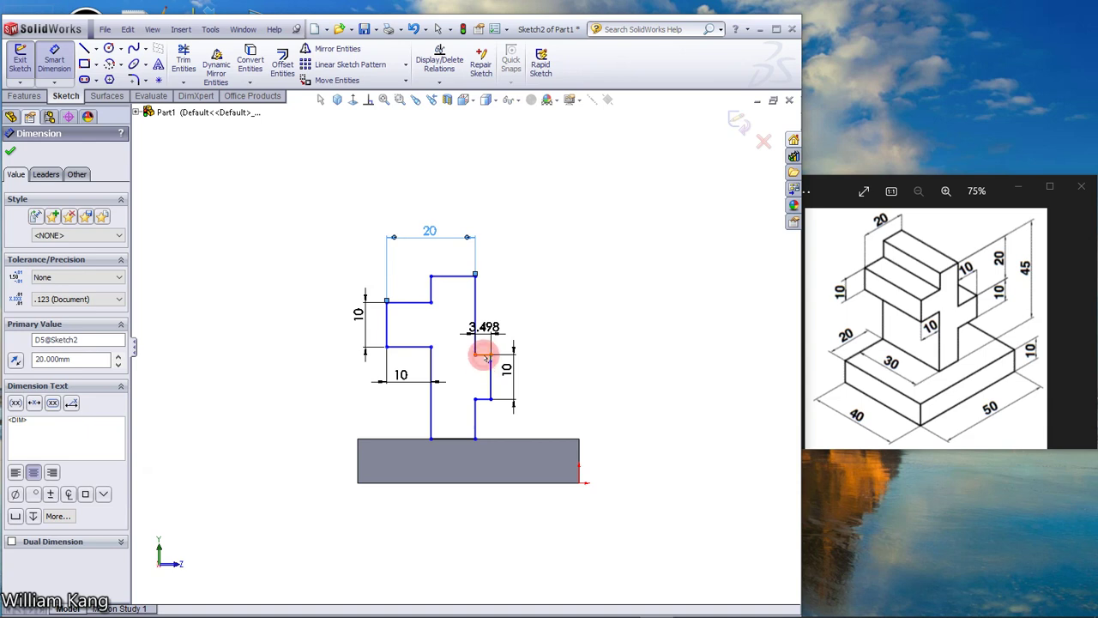
# Change the right arm's 3.498 width dimension to 10 mm.
pyautogui.click(485, 356)
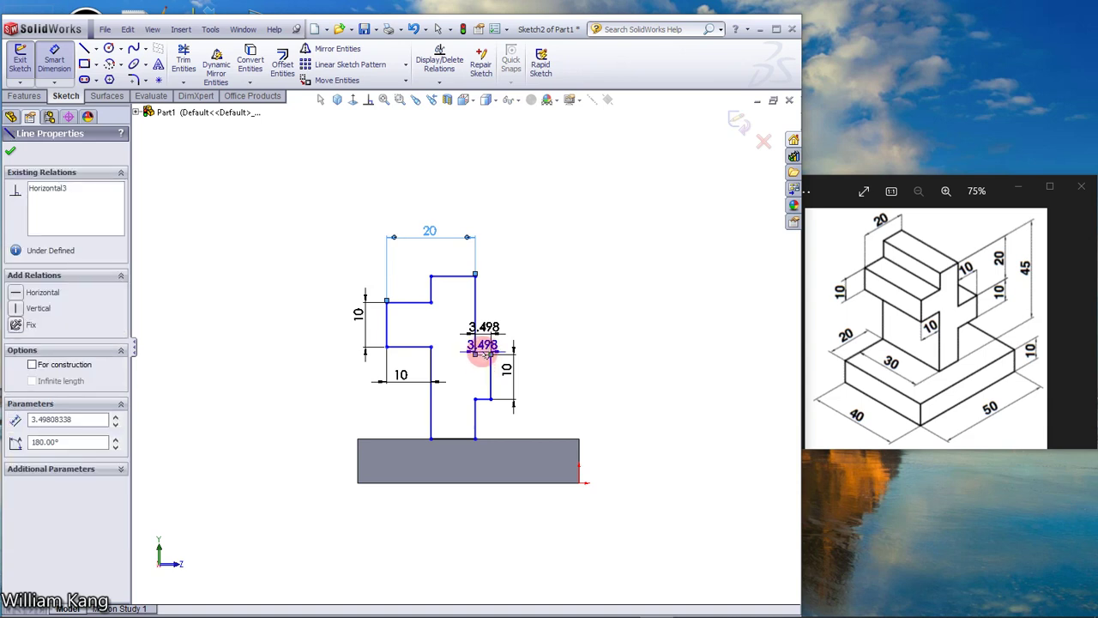
pyautogui.press('Escape')
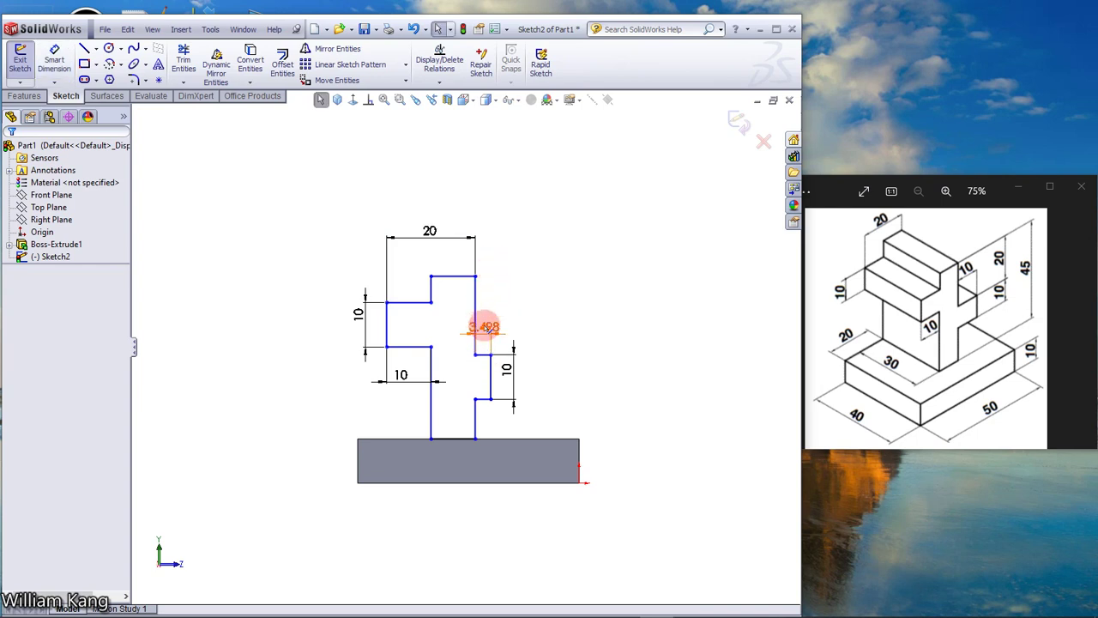
pyautogui.doubleClick(485, 328)
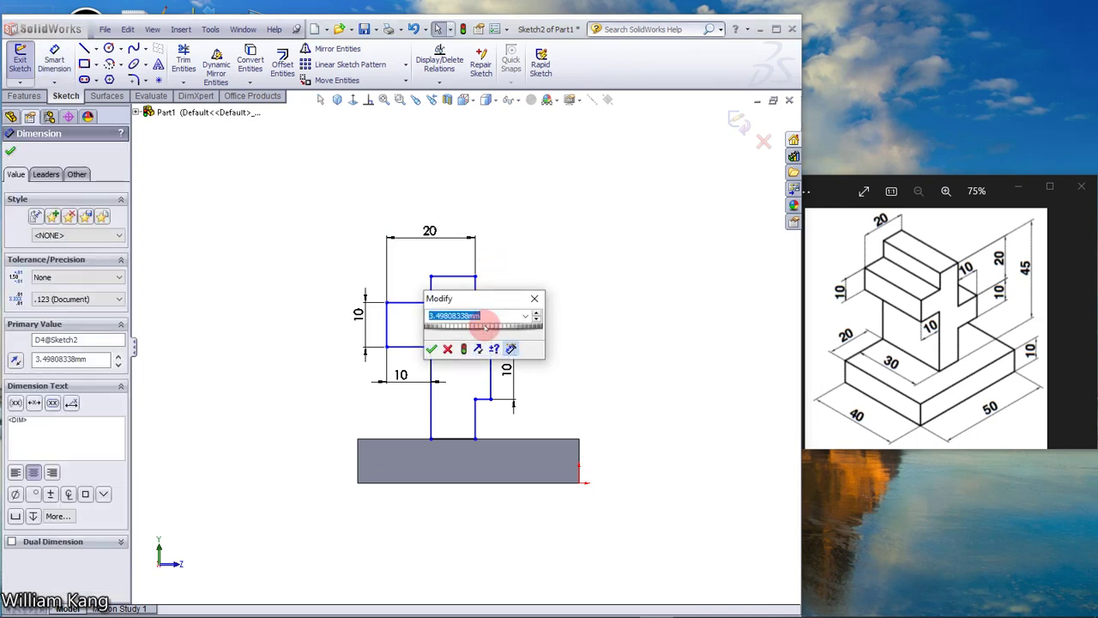
pyautogui.write('10')
pyautogui.press('Return')
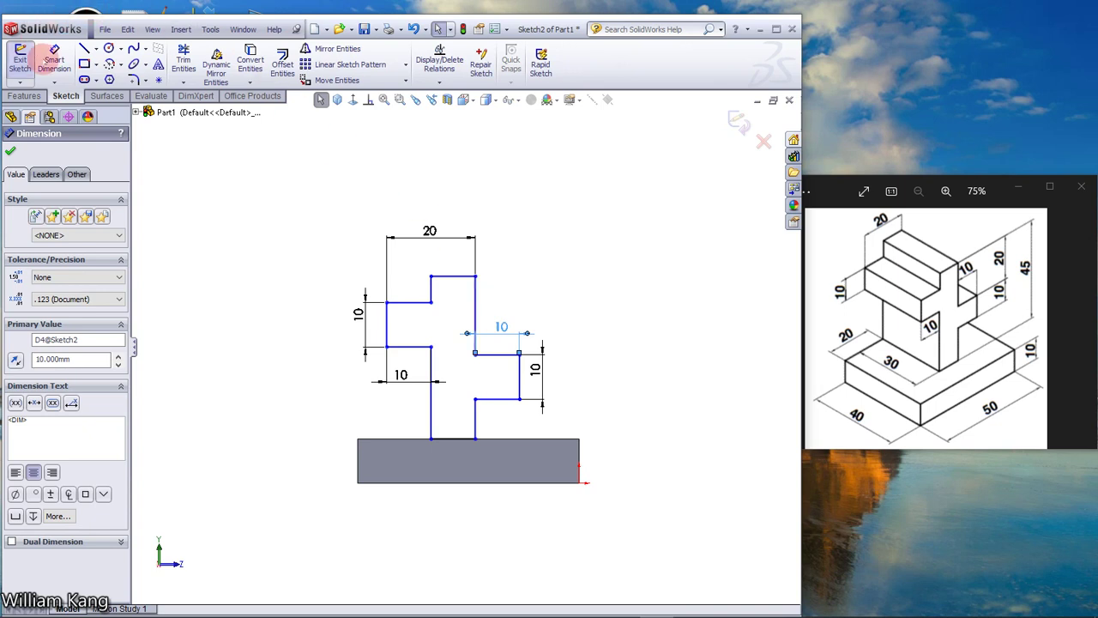
# Dimension the upper right vertical edge's length to 20 mm.
pyautogui.click(54, 59)
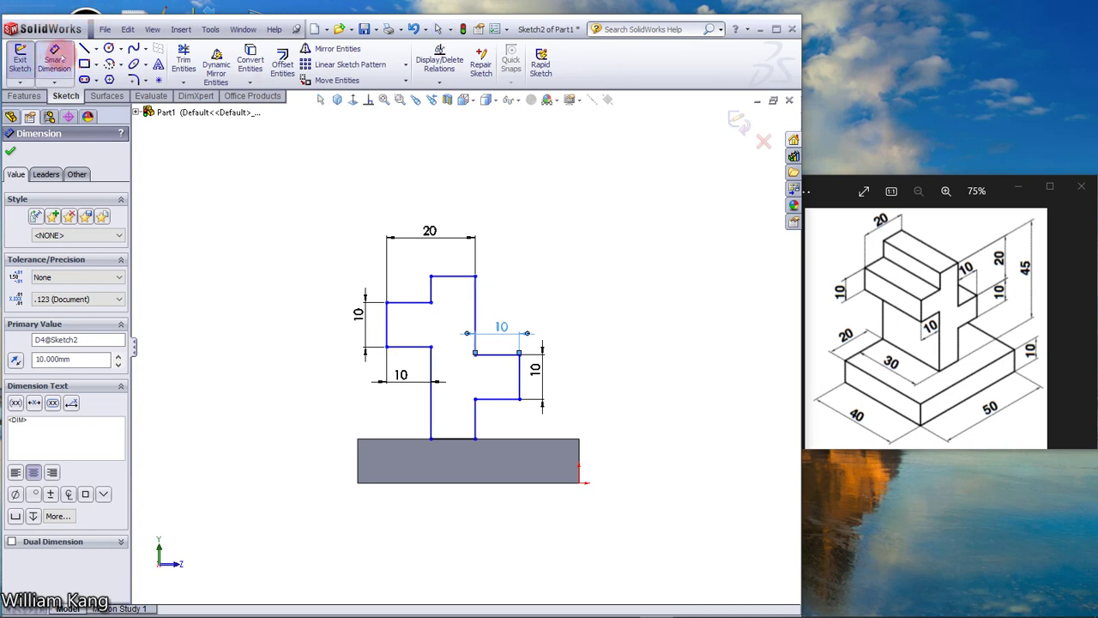
pyautogui.click(479, 309)
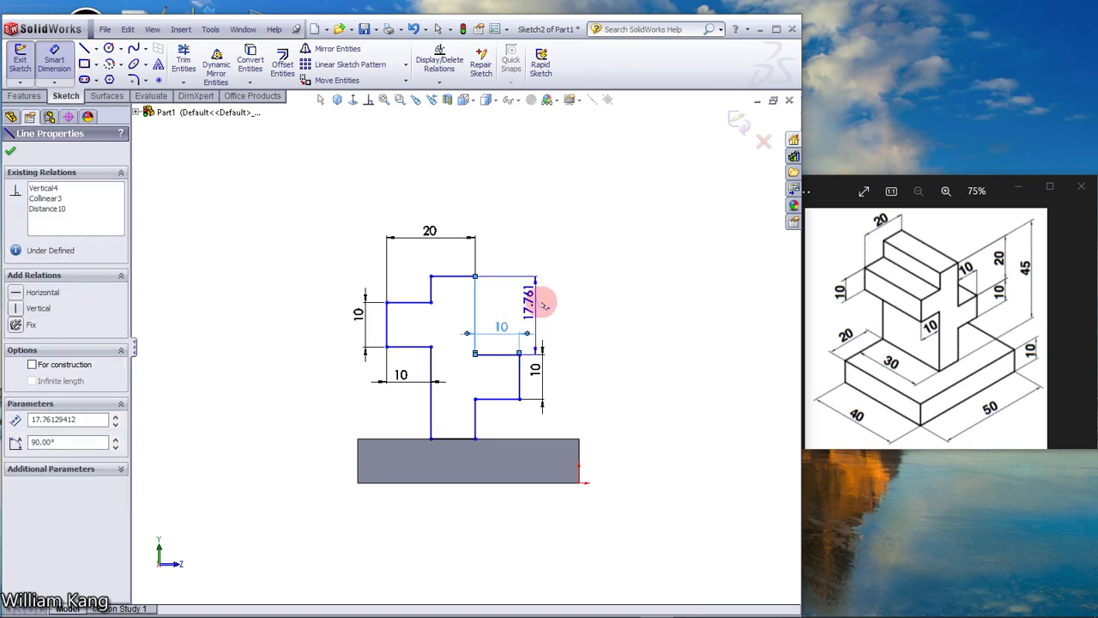
pyautogui.click(544, 302)
pyautogui.write('2')
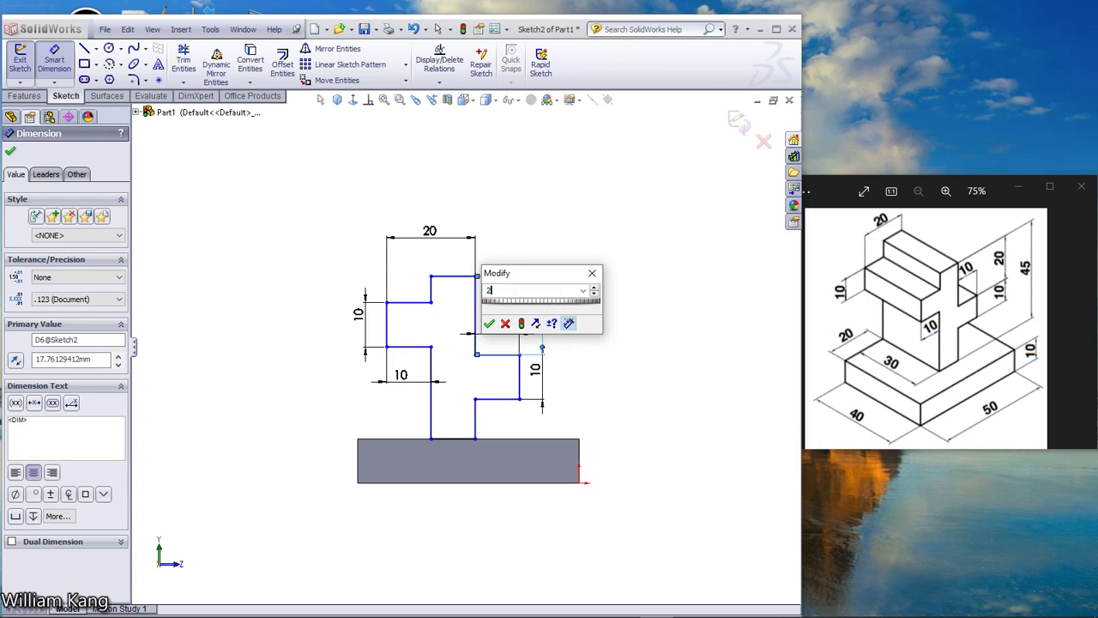
pyautogui.write('10')
pyautogui.press('Escape')
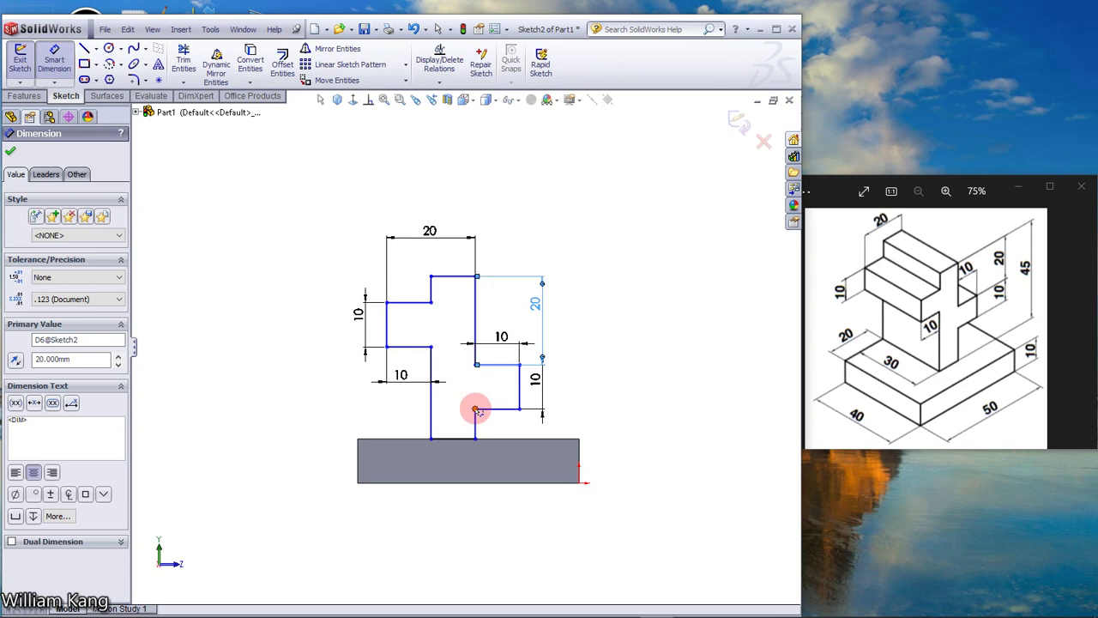
# Dimension the cross's overall height from its top edge to the base as 45 mm.
pyautogui.click(451, 276)
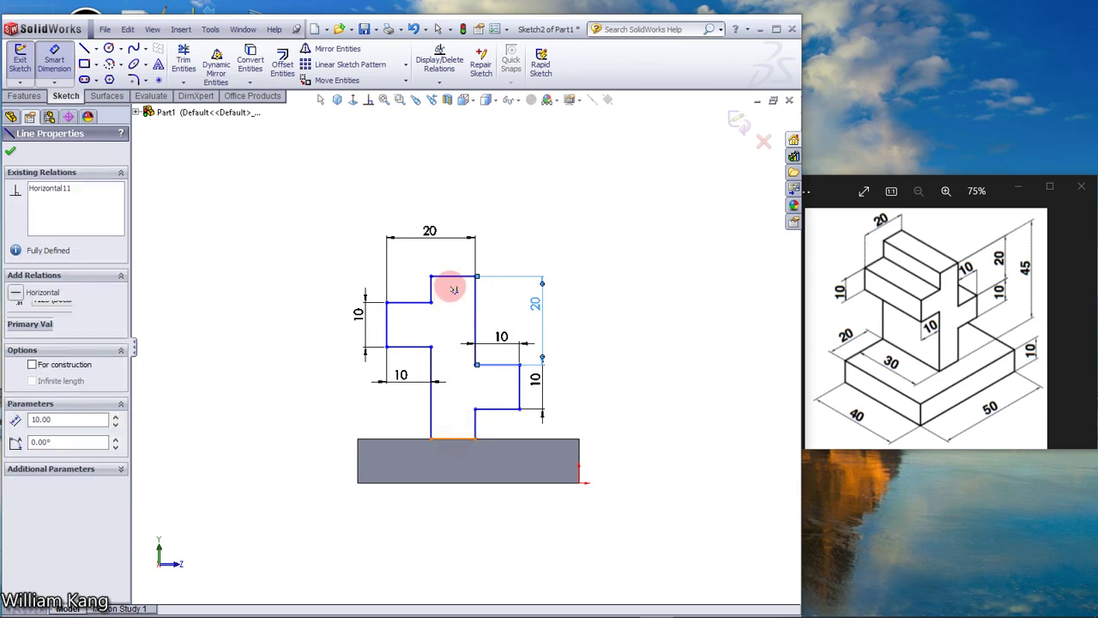
pyautogui.moveTo(452, 276); pyautogui.dragTo(598, 339)
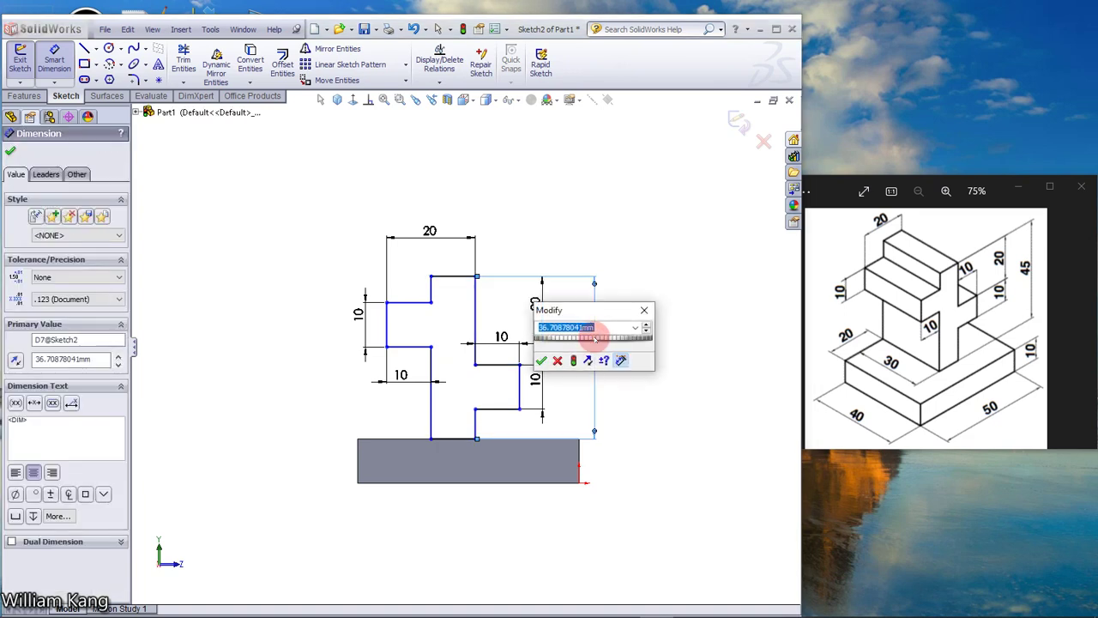
pyautogui.write('45')
pyautogui.press('Return')
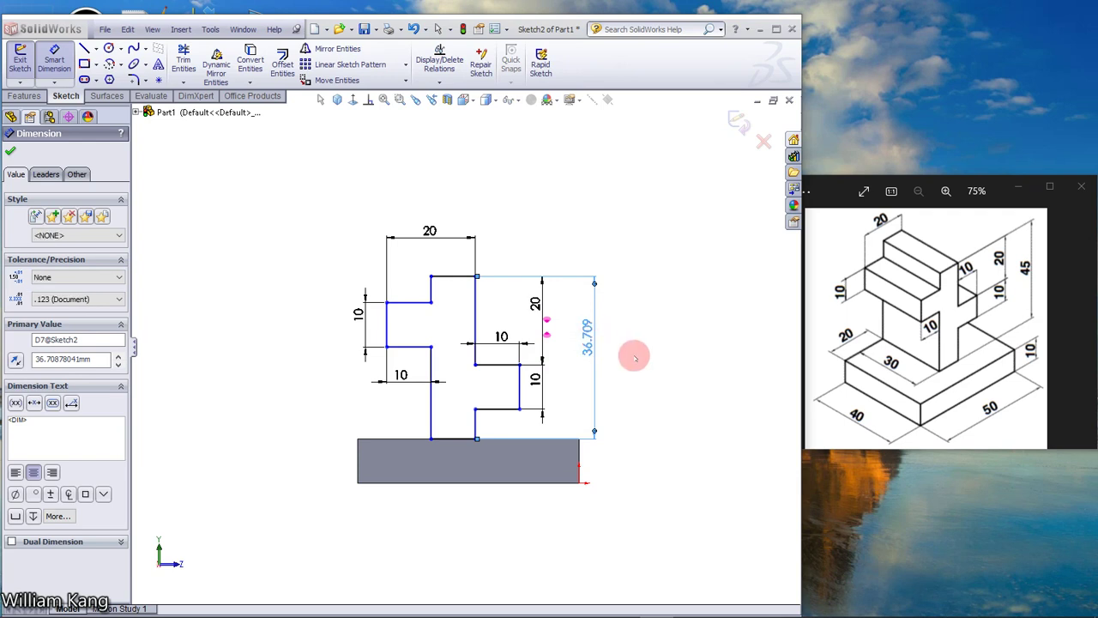
pyautogui.click(661, 409)
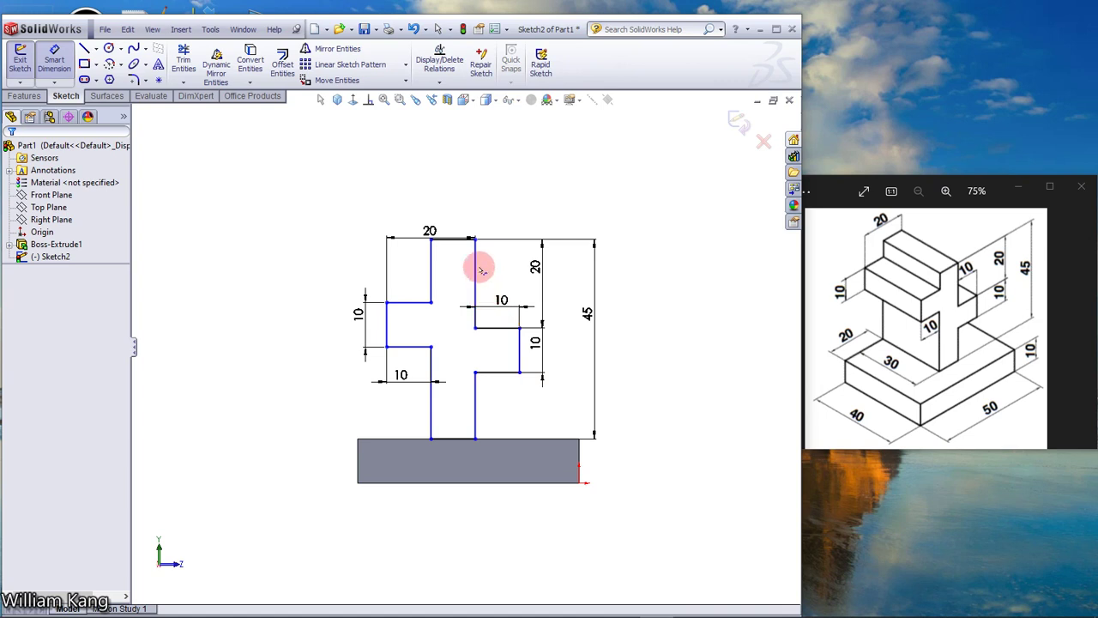
pyautogui.moveTo(427, 225); pyautogui.dragTo(428, 209)
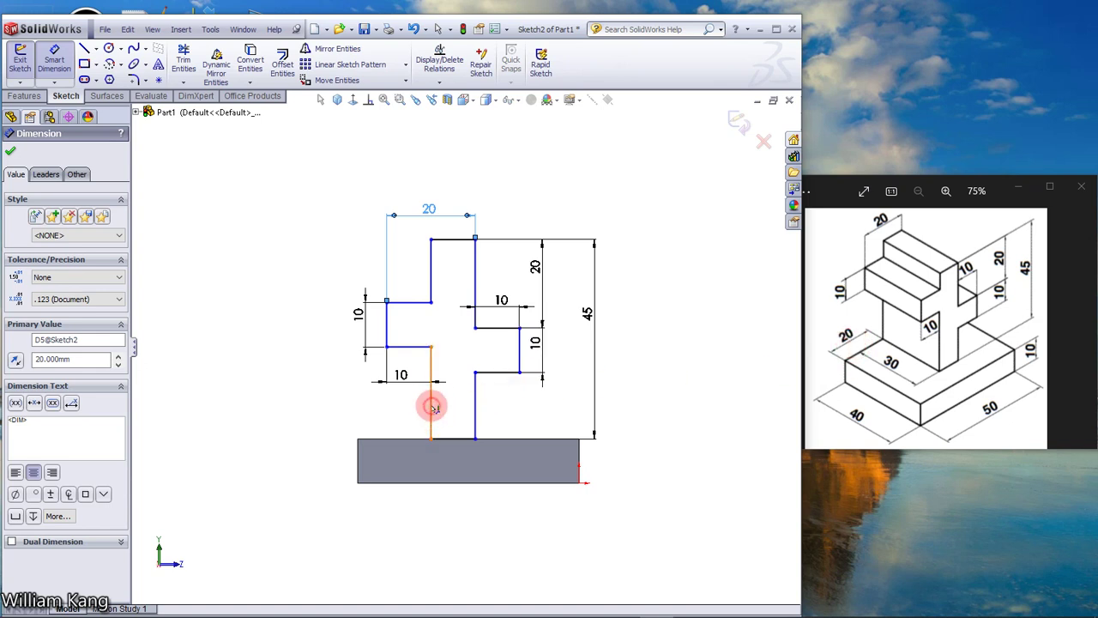
# Set a 20 mm horizontal offset from the base block's left corner to the cross.
pyautogui.moveTo(433, 407); pyautogui.dragTo(360, 438)
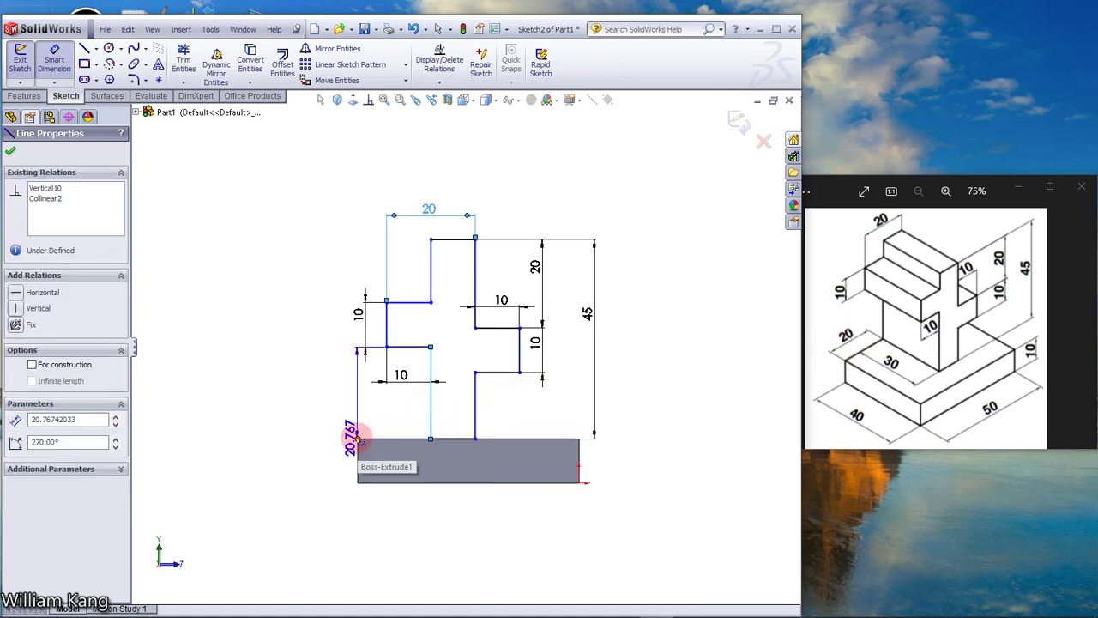
pyautogui.click(358, 434)
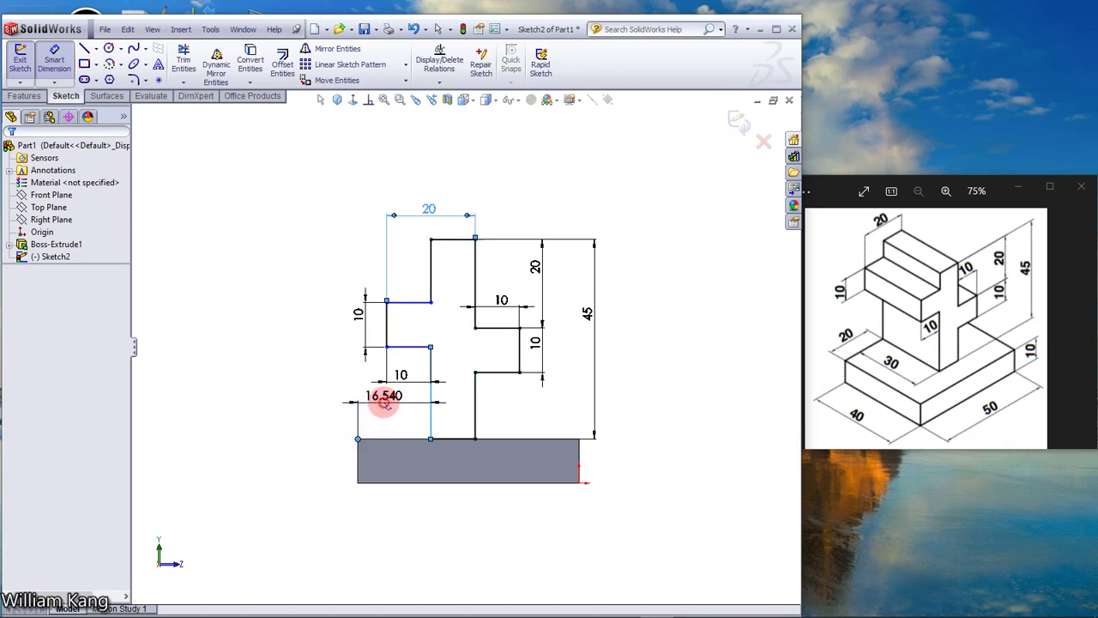
pyautogui.click(388, 407)
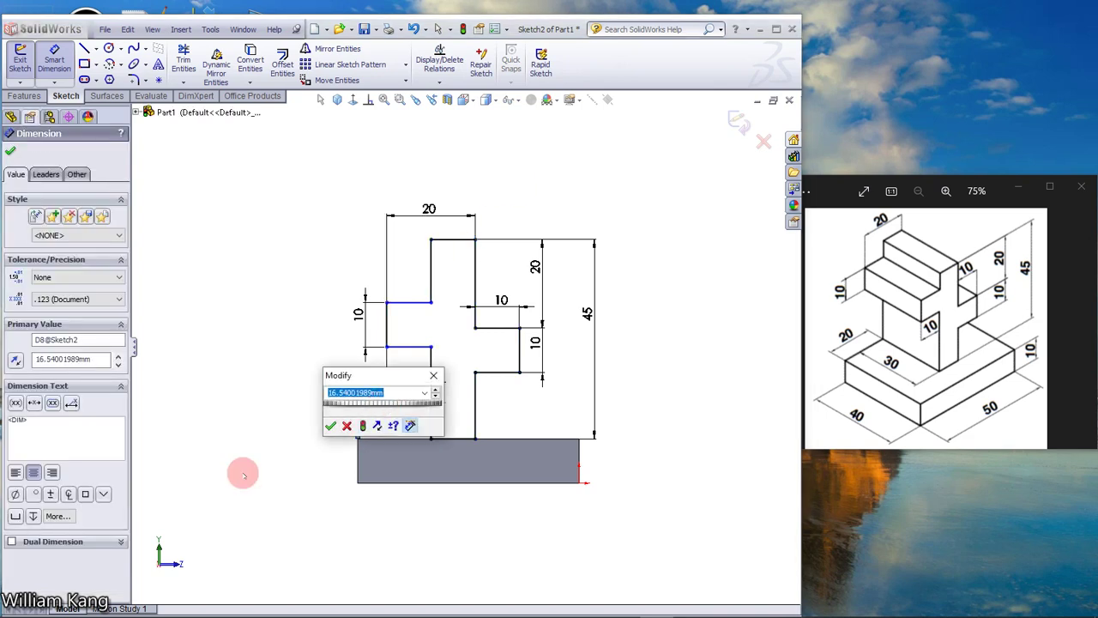
pyautogui.write('20')
pyautogui.press('Return')
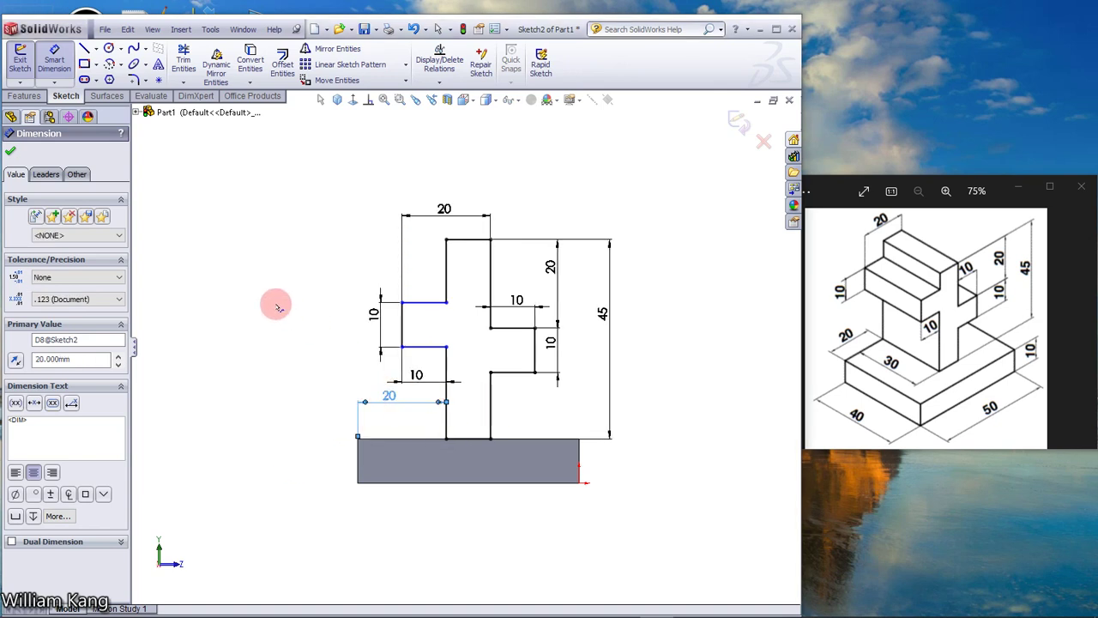
pyautogui.click(278, 307)
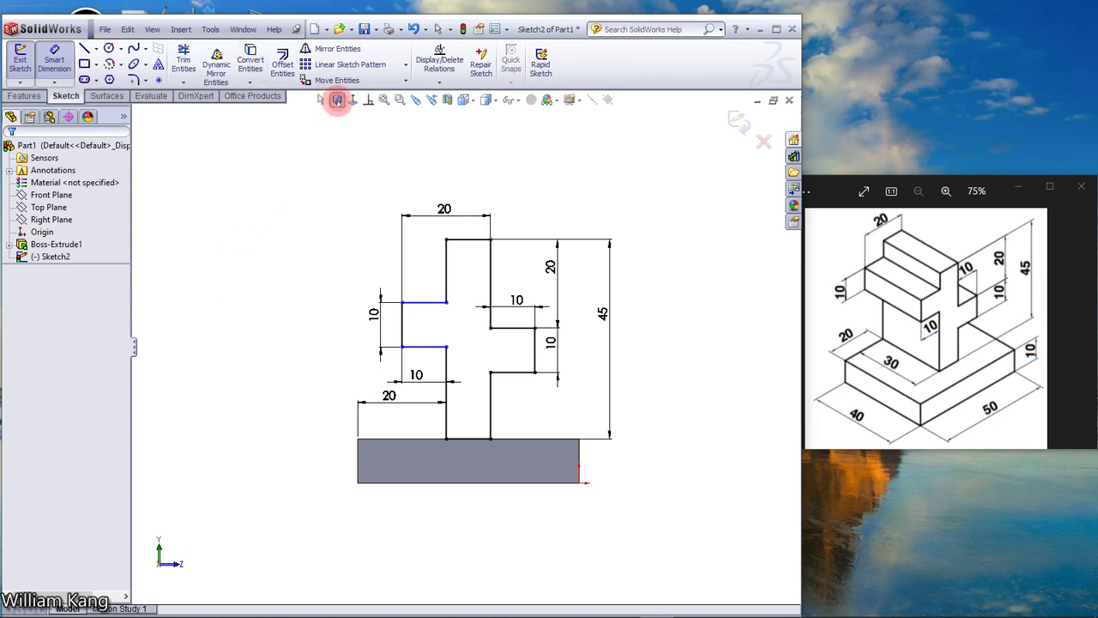
# In isometric view, extrude the cross sketch 30 mm in the reversed direction.
pyautogui.hotkey('ctrl', '7')
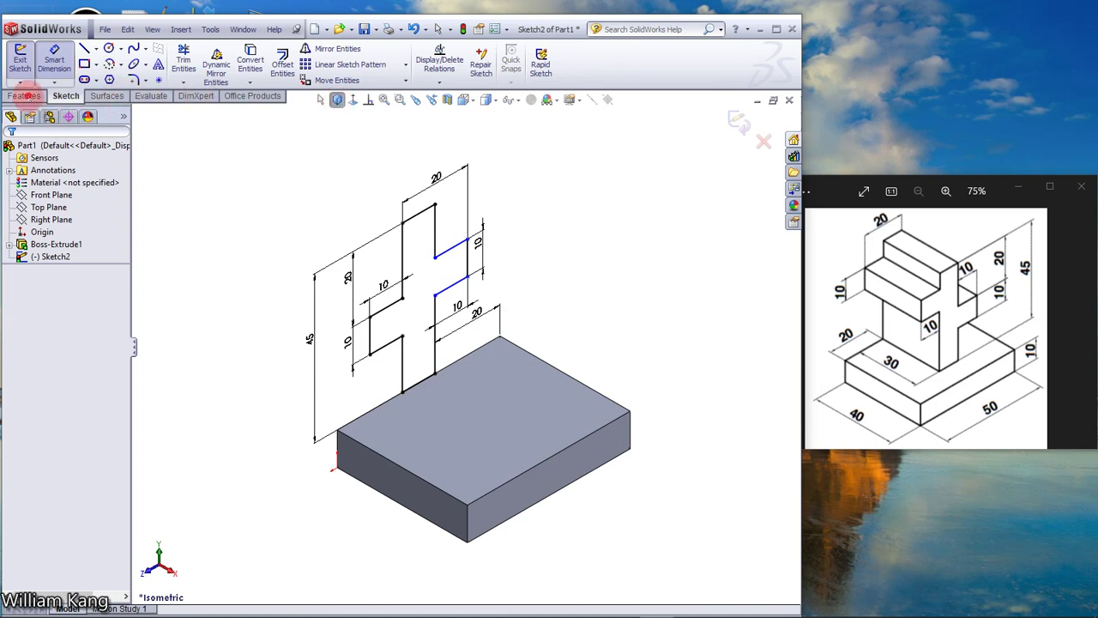
pyautogui.click(24, 95)
pyautogui.click(26, 67)
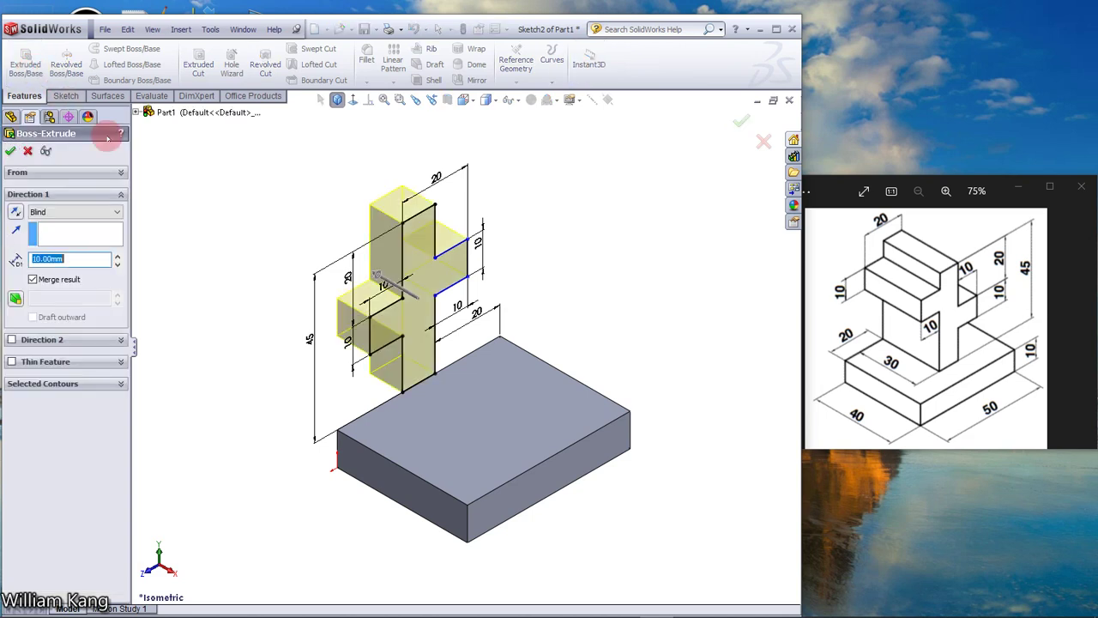
pyautogui.click(15, 211)
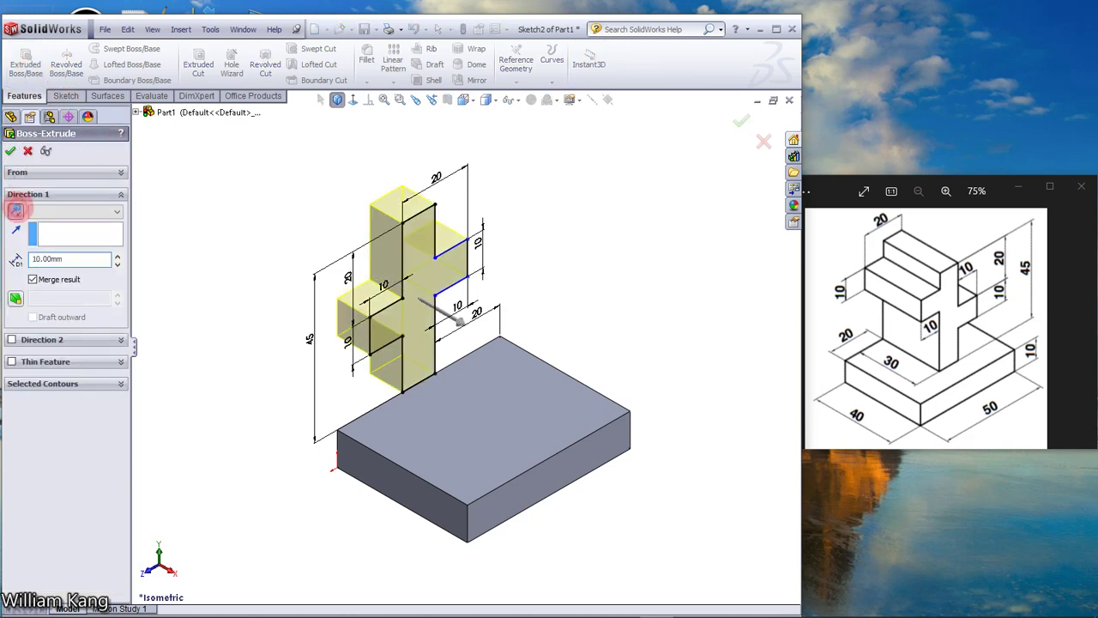
pyautogui.doubleClick(66, 259)
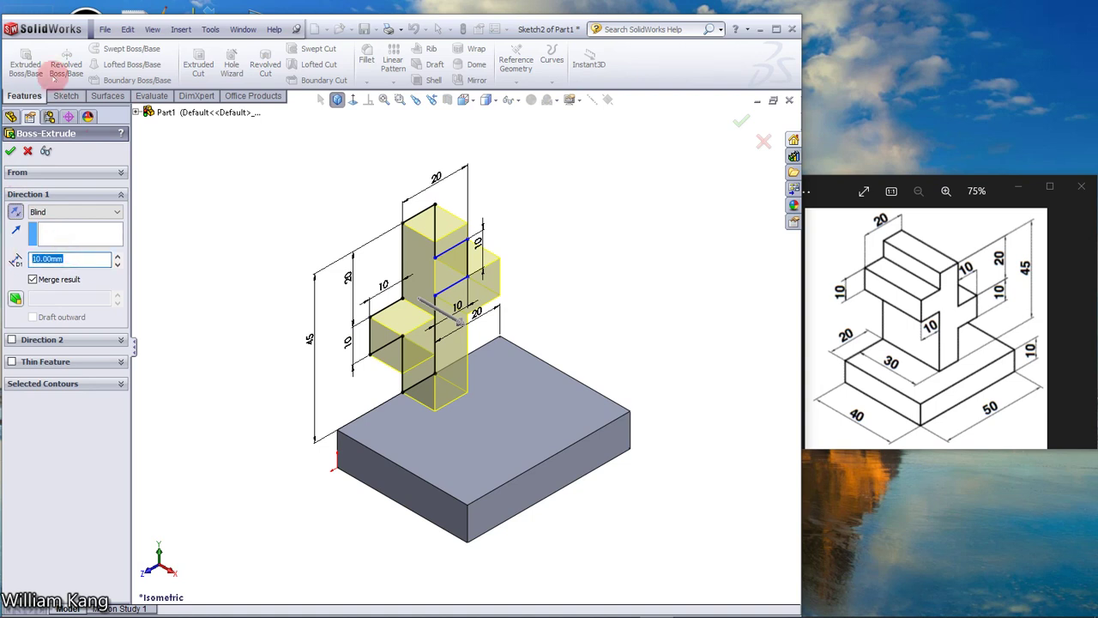
pyautogui.write('30')
pyautogui.press('Return')
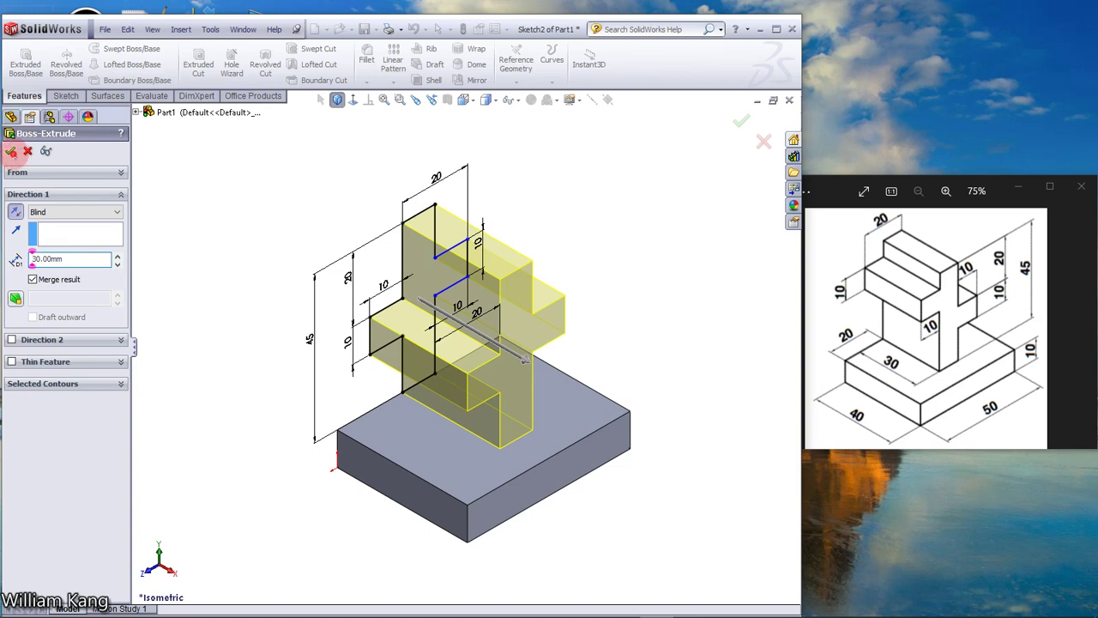
pyautogui.rightClick(269, 180)
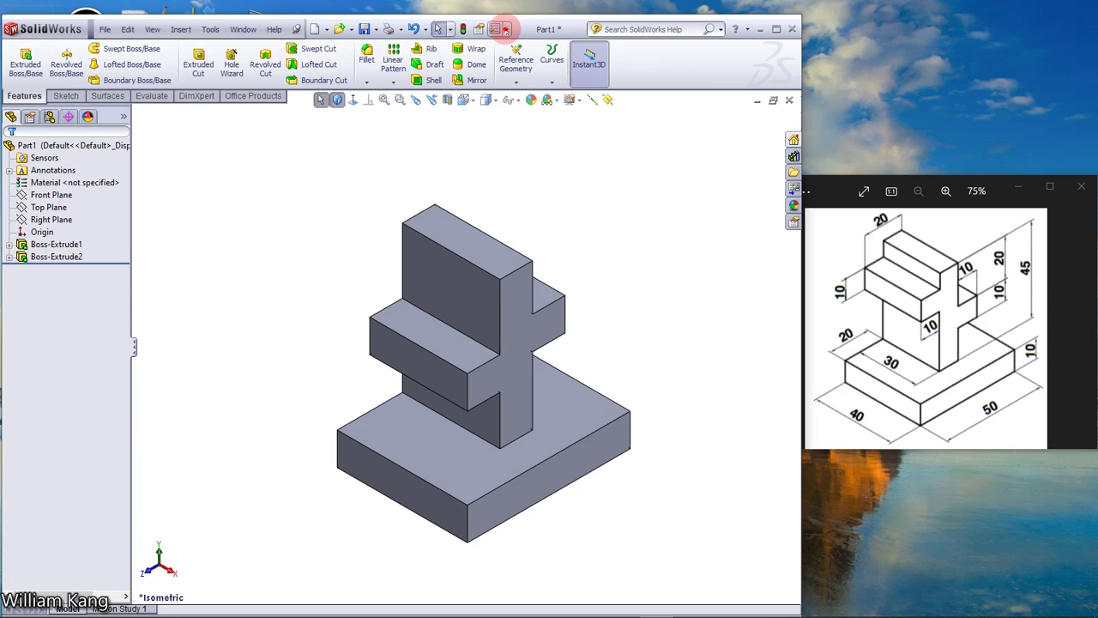
# Through Customize, drag the Sketch category's Center Rectangle command onto the Heads-up View toolbar.
pyautogui.click(506, 29)
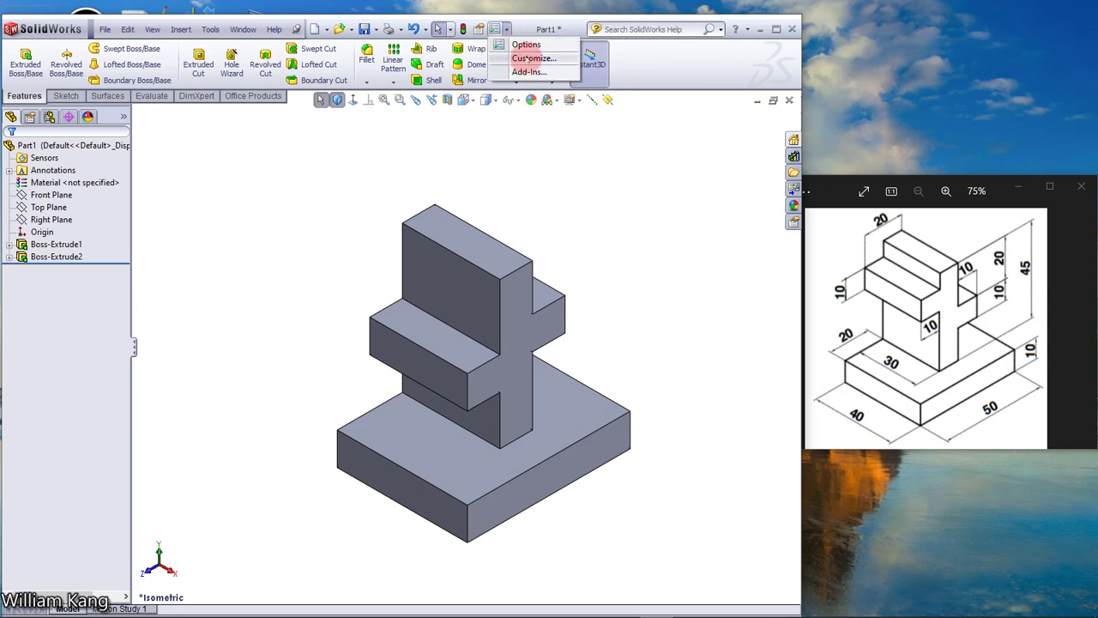
pyautogui.click(526, 59)
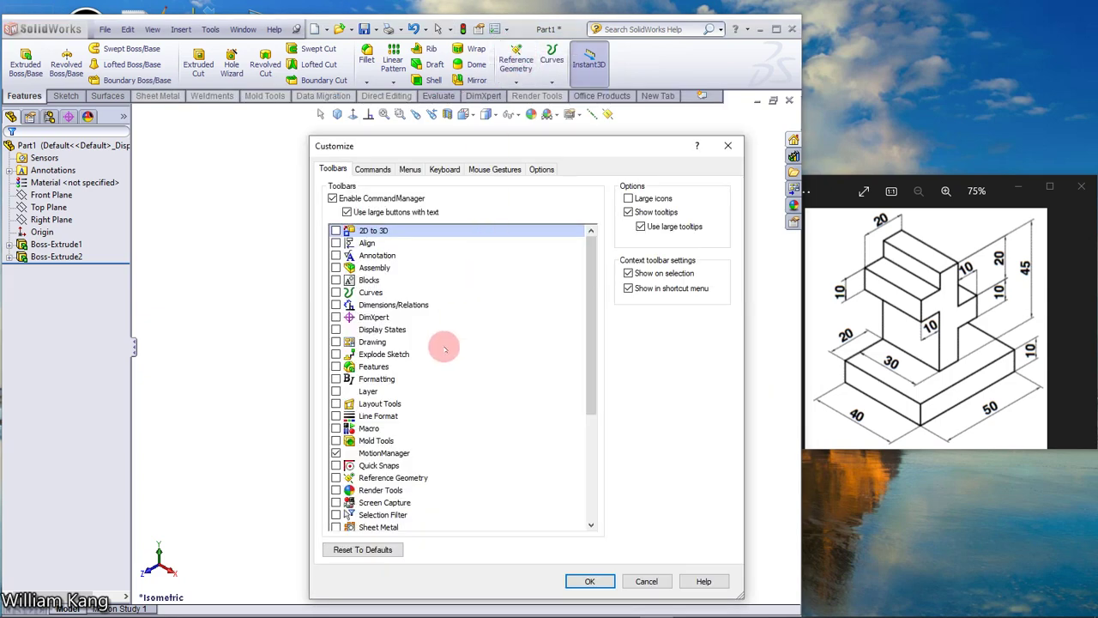
pyautogui.click(375, 168)
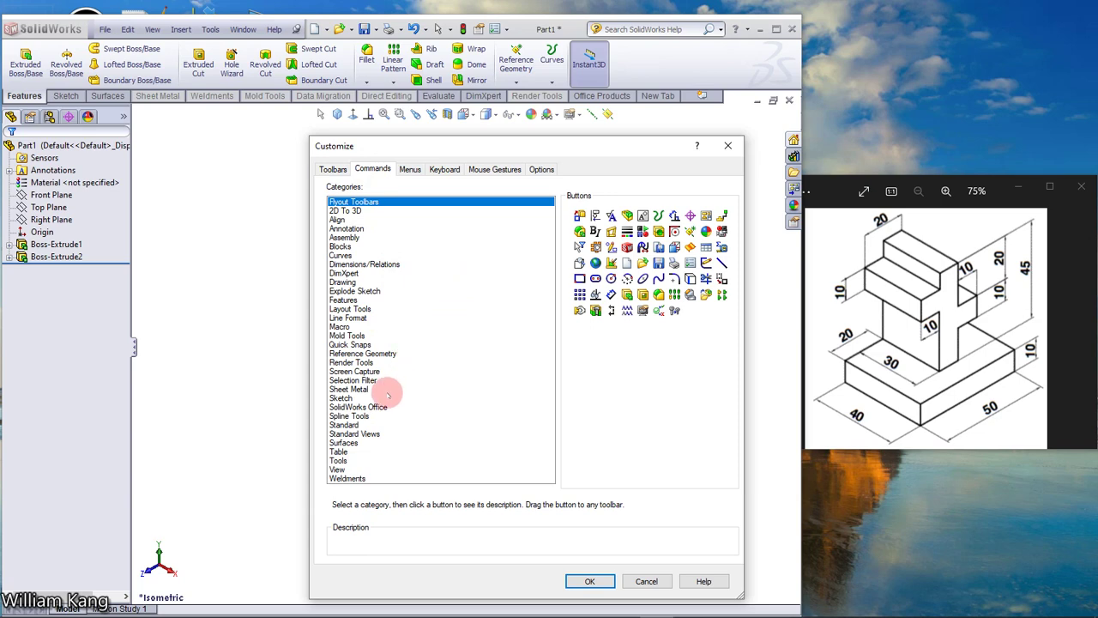
pyautogui.click(341, 398)
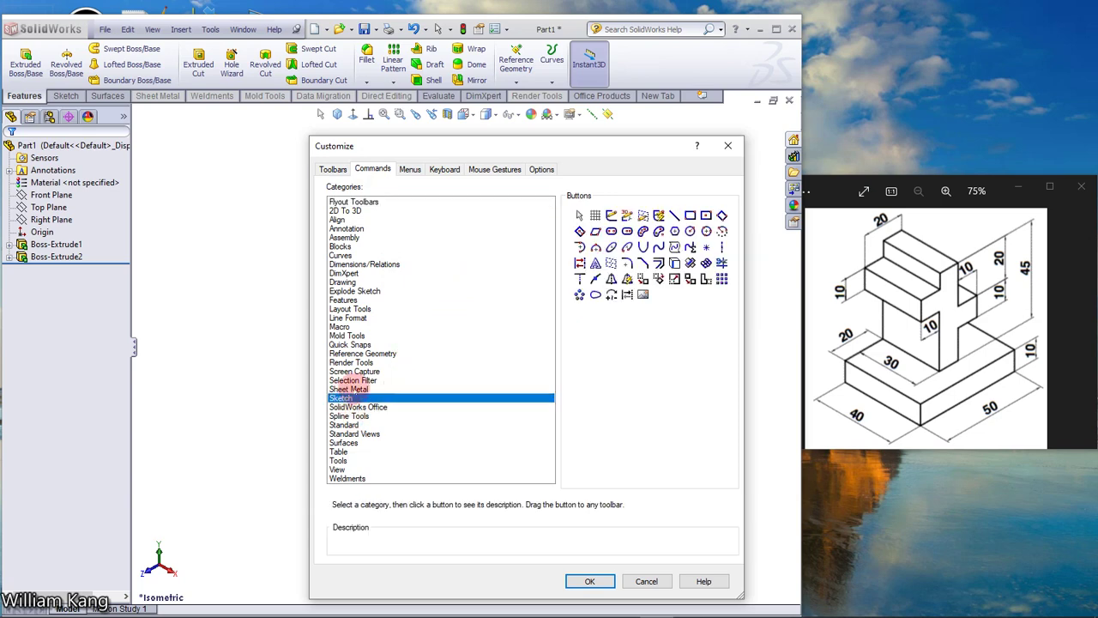
pyautogui.moveTo(535, 151)
pyautogui.mouseDown()
pyautogui.moveTo(503, 171)
pyautogui.moveTo(477, 216)
pyautogui.mouseUp()
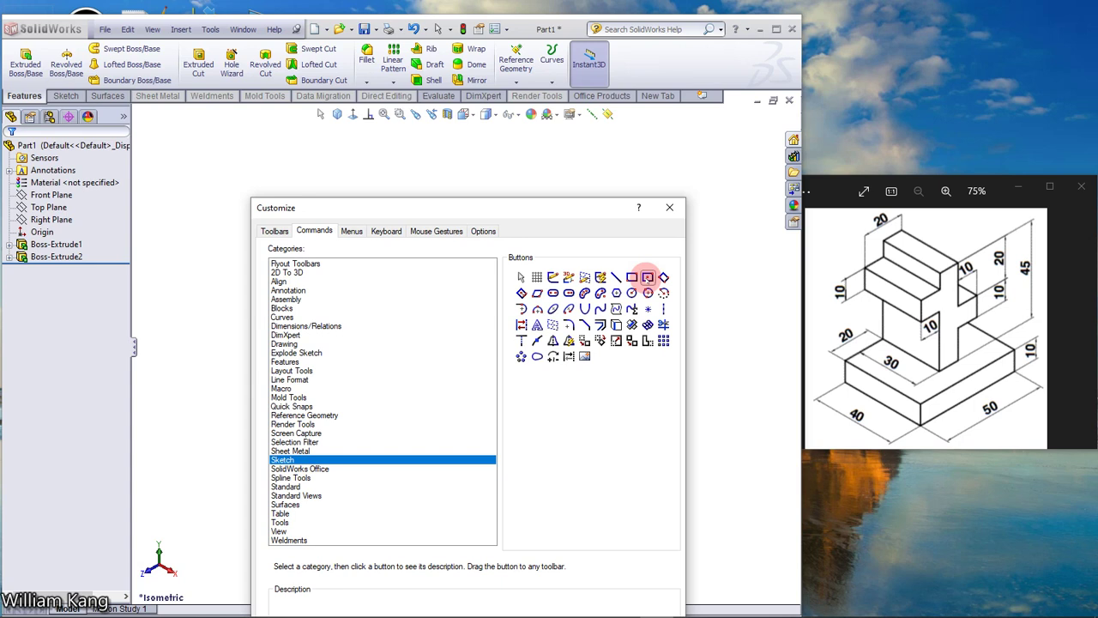
pyautogui.moveTo(648, 277); pyautogui.dragTo(329, 114)
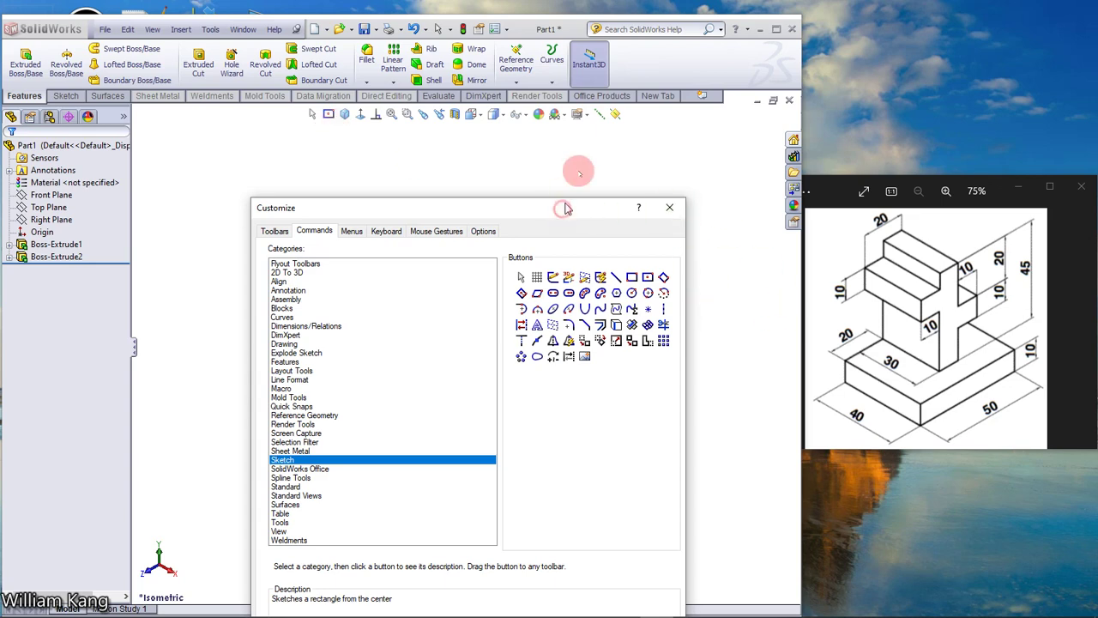
pyautogui.moveTo(564, 210); pyautogui.dragTo(583, 139)
pyautogui.click(553, 571)
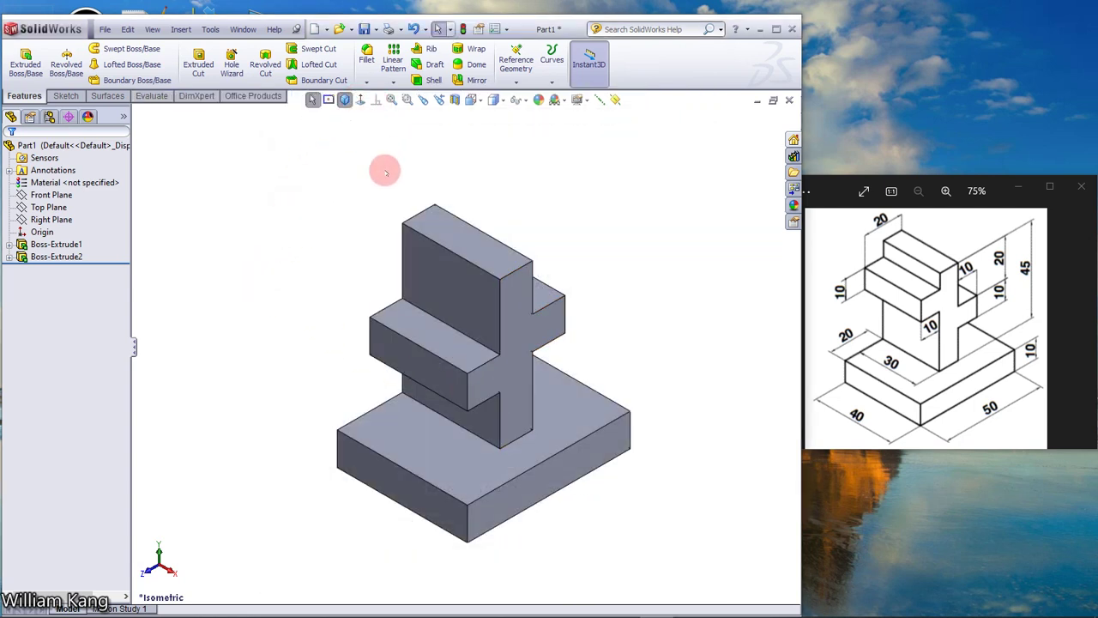
pyautogui.click(375, 101)
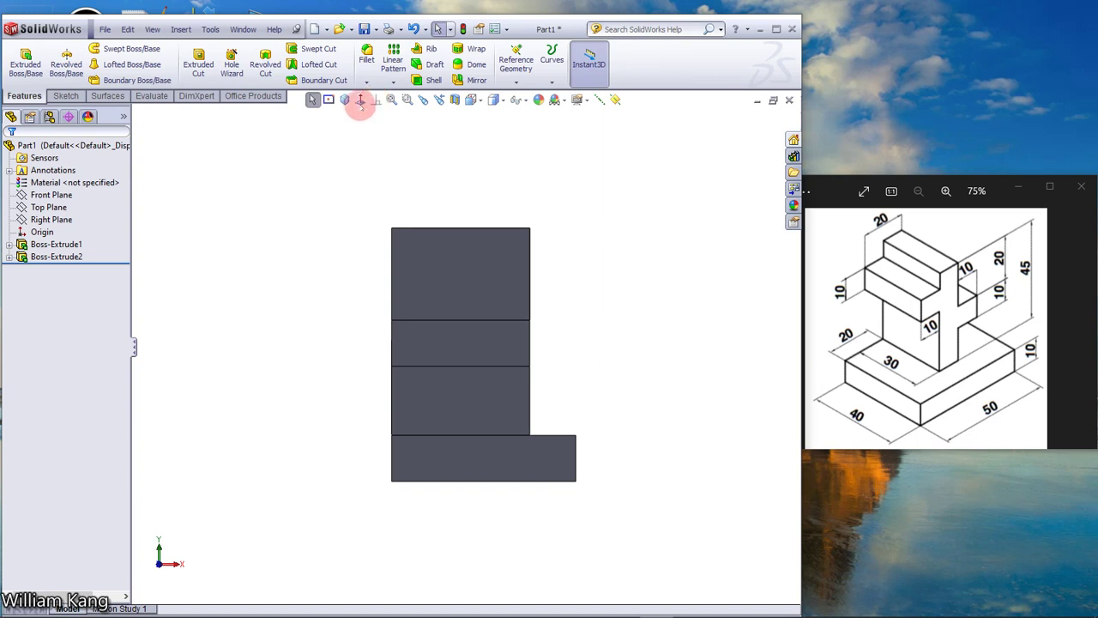
pyautogui.click(360, 100)
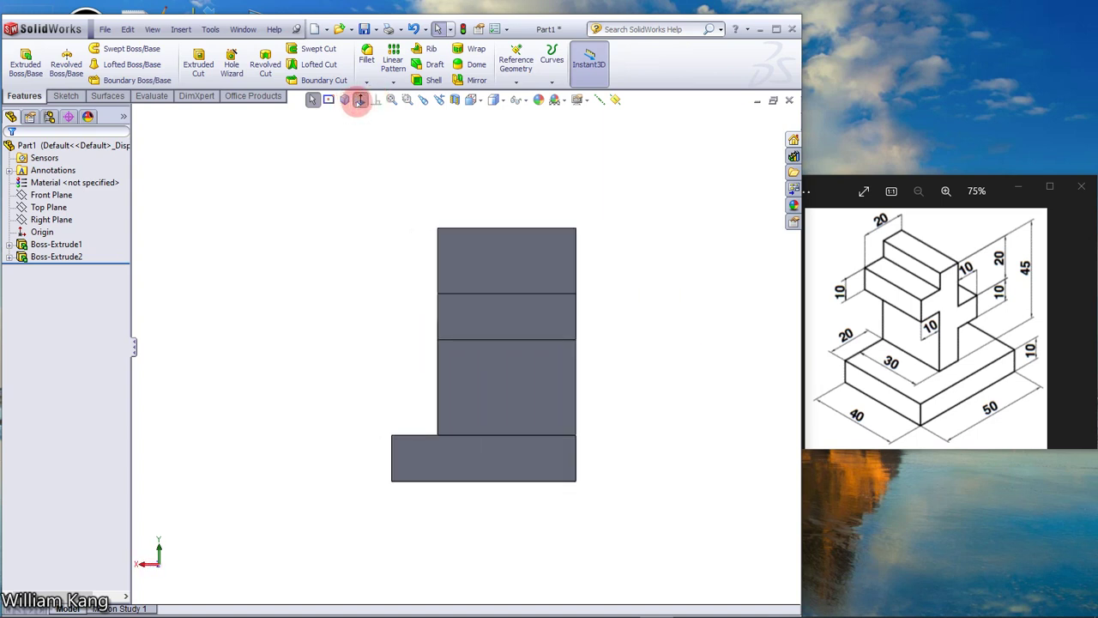
pyautogui.click(344, 99)
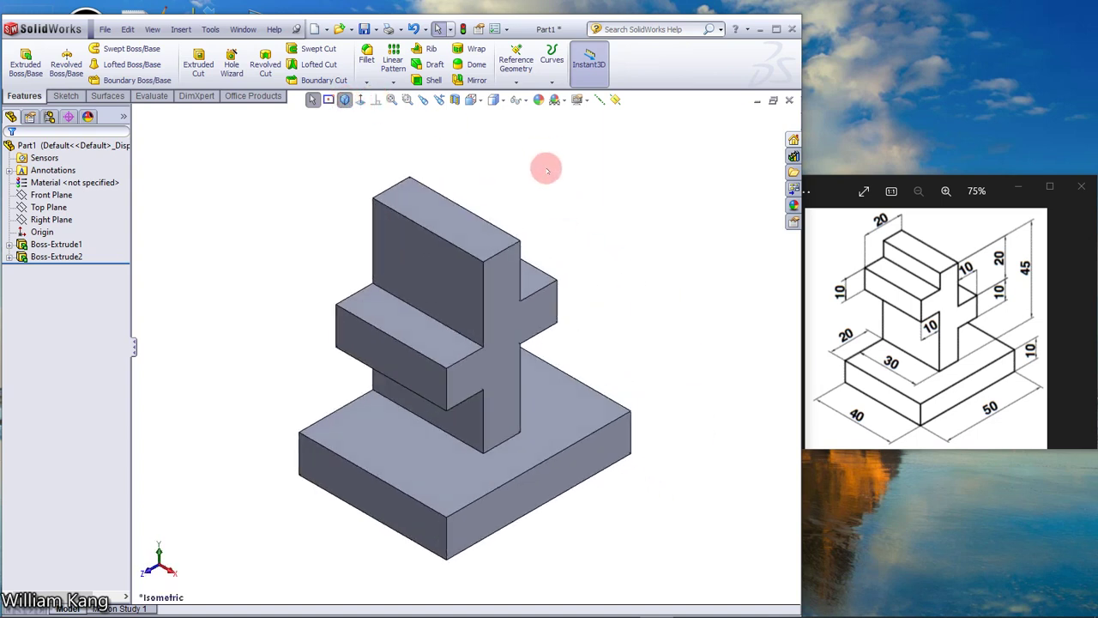